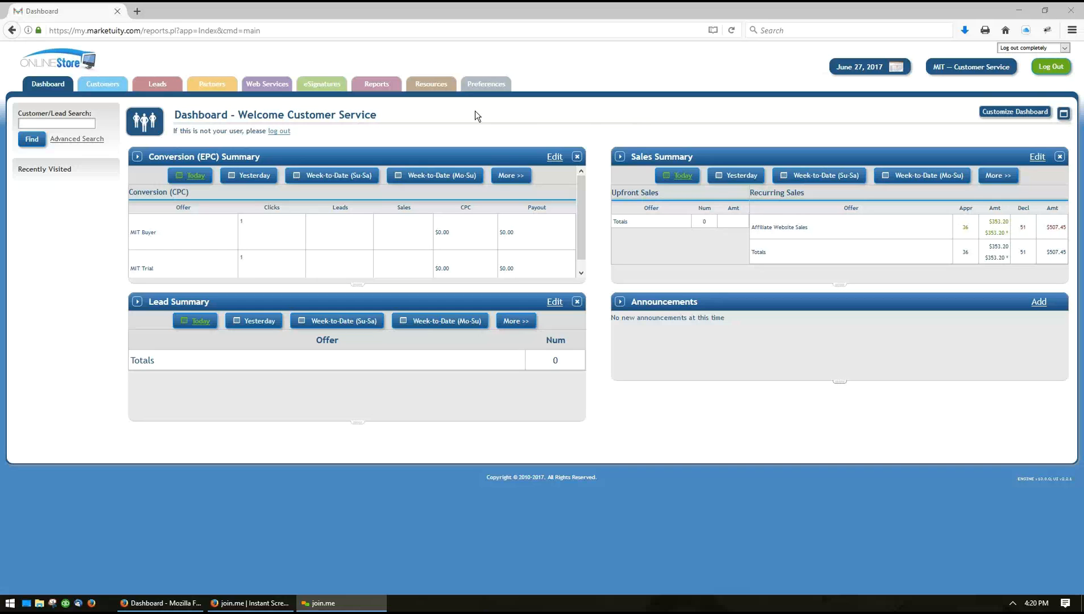
Open the Test profile from the Data Distribution Profiles for editing
{"action": "mouse_move", "coordinate": [426, 89]}
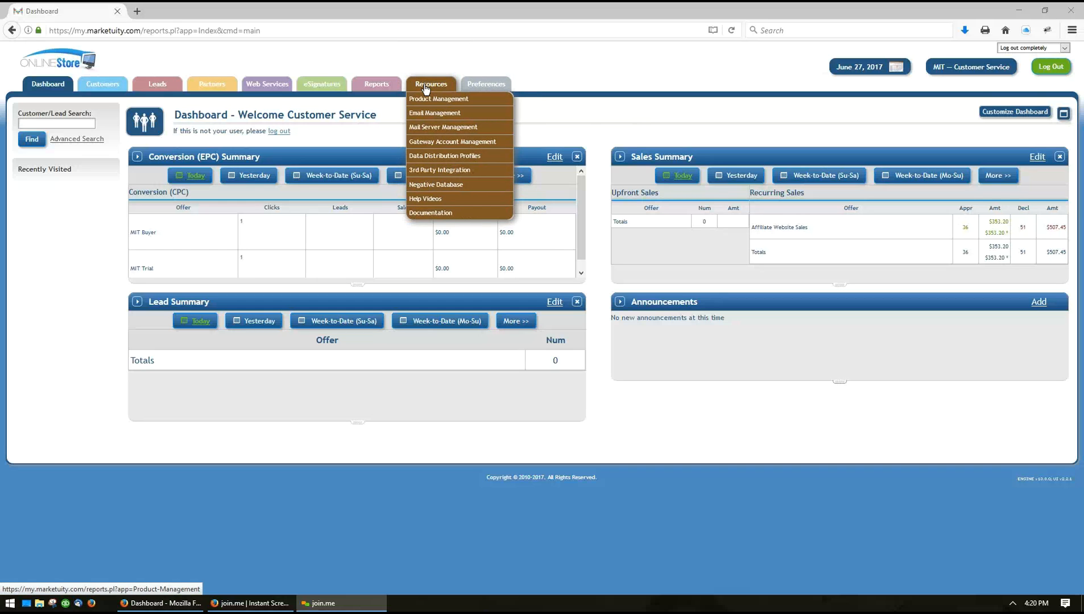
{"action": "left_click", "coordinate": [430, 162]}
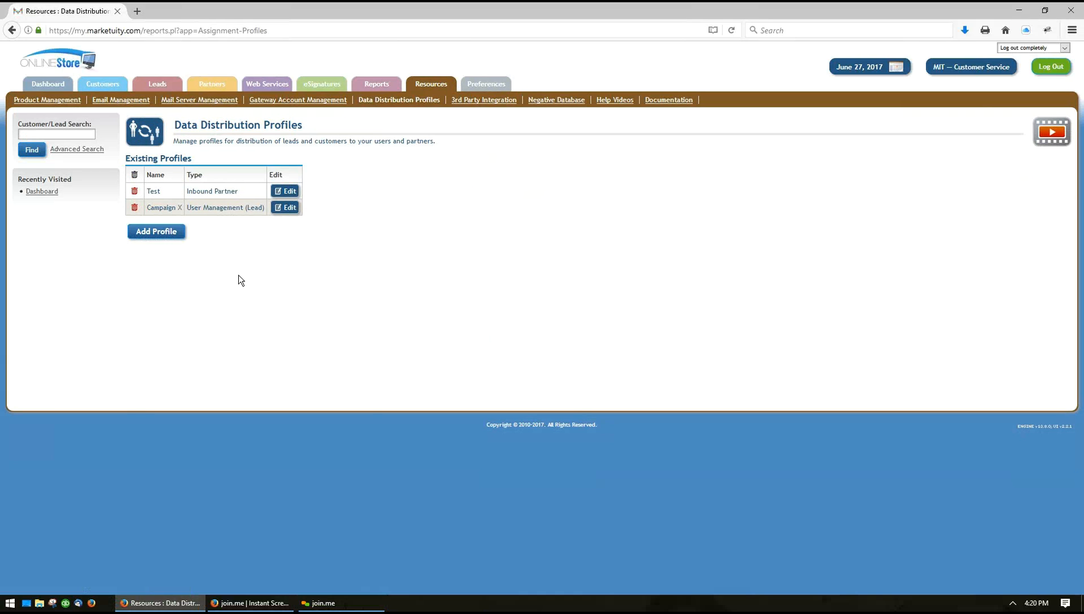
{"action": "left_click", "coordinate": [286, 194]}
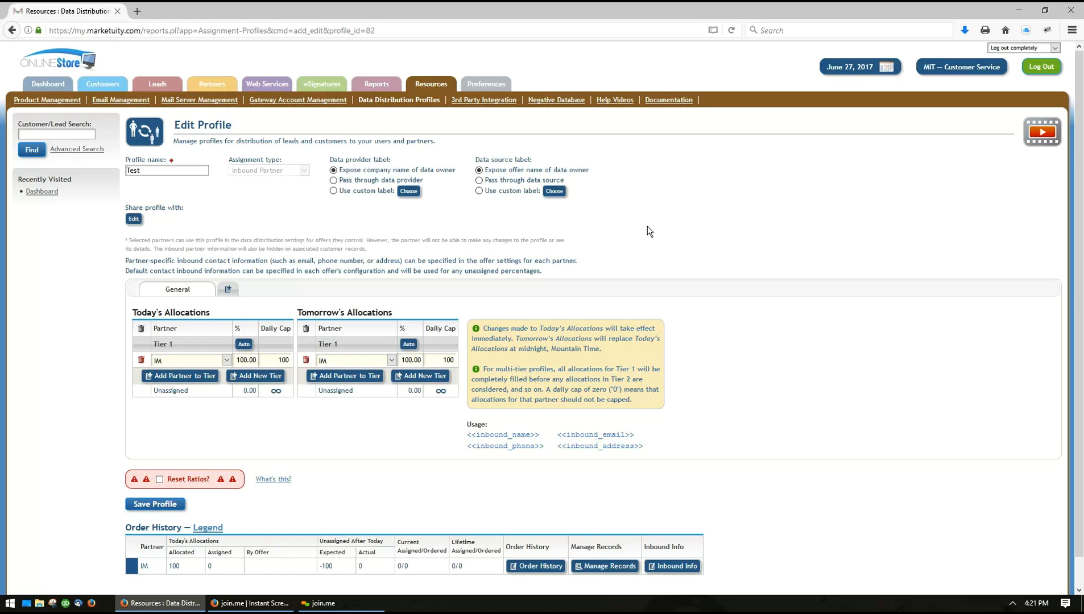
Change the Tier 1 partner in Today's Allocations to LL Media
{"action": "scroll", "coordinate": [687, 232], "scroll_direction": "down", "scroll_amount": 2}
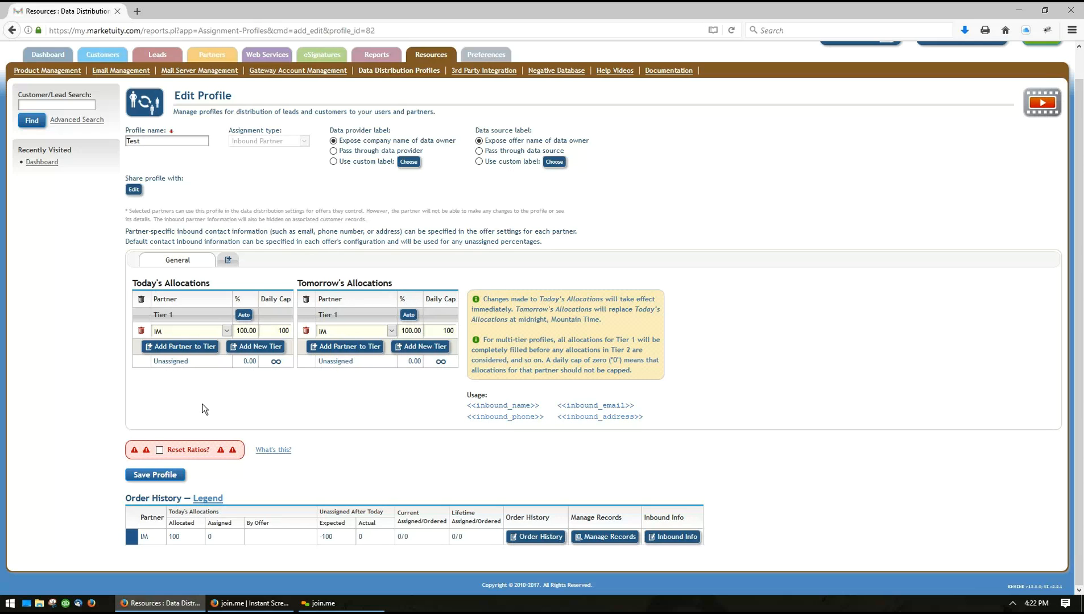
{"action": "left_click", "coordinate": [183, 332]}
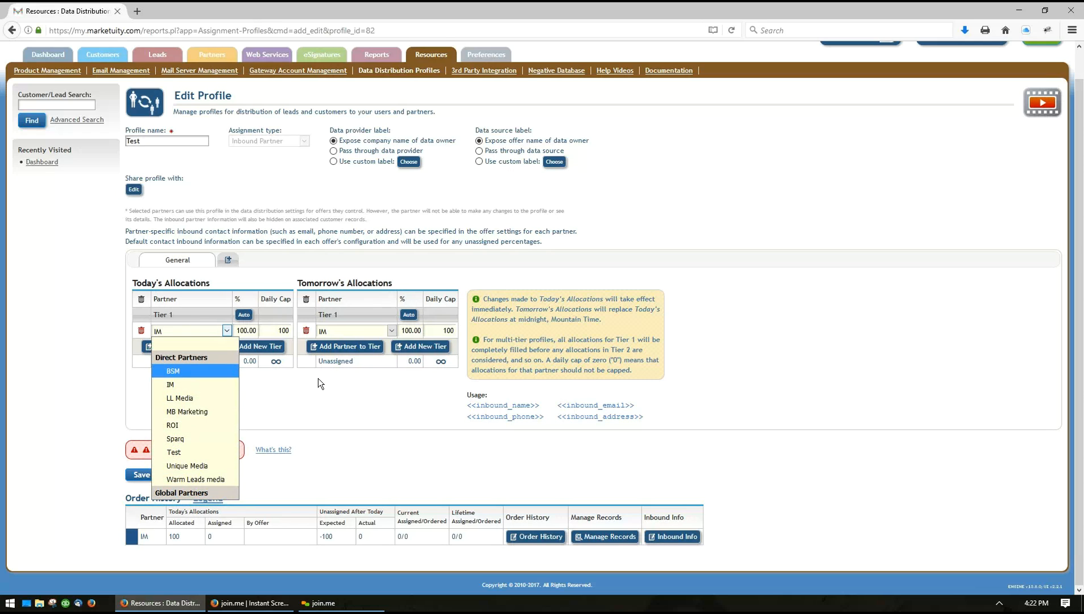
{"action": "left_click", "coordinate": [354, 393]}
{"action": "mouse_move", "coordinate": [221, 59]}
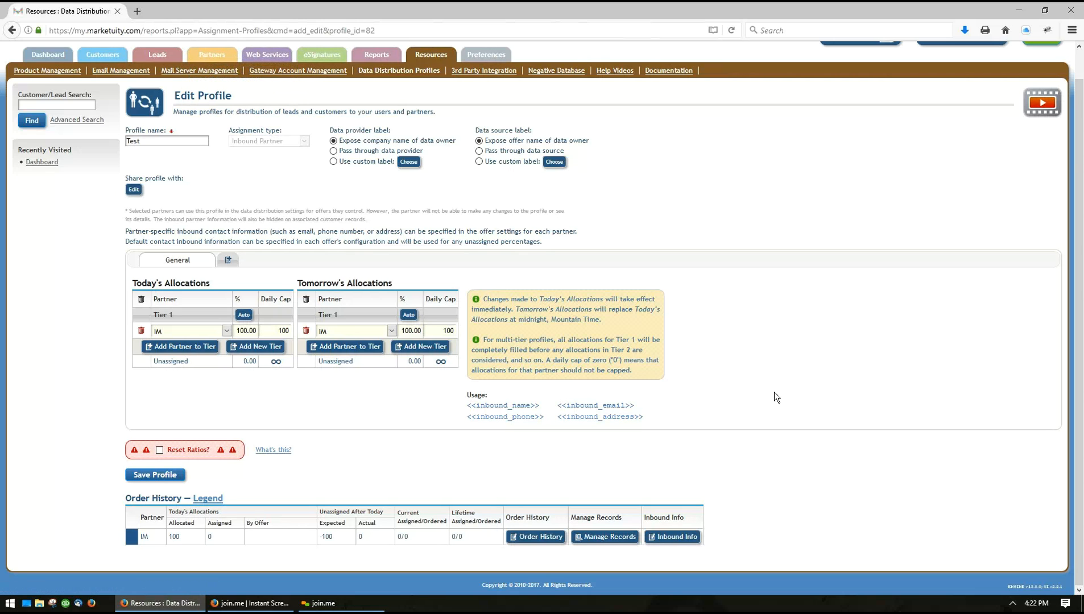
{"action": "left_click", "coordinate": [170, 331]}
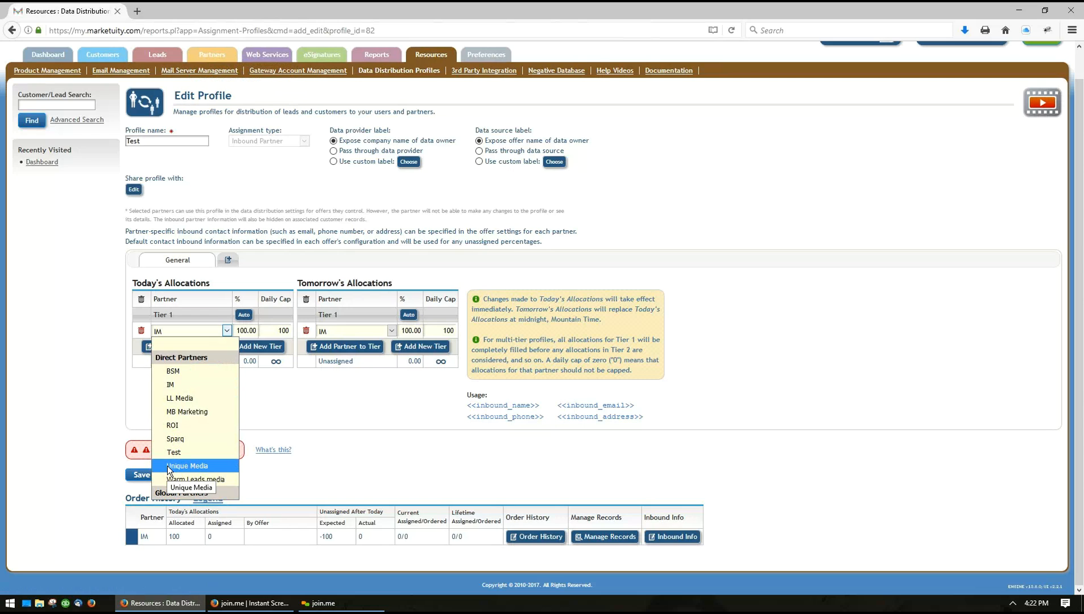
{"action": "left_click", "coordinate": [185, 399]}
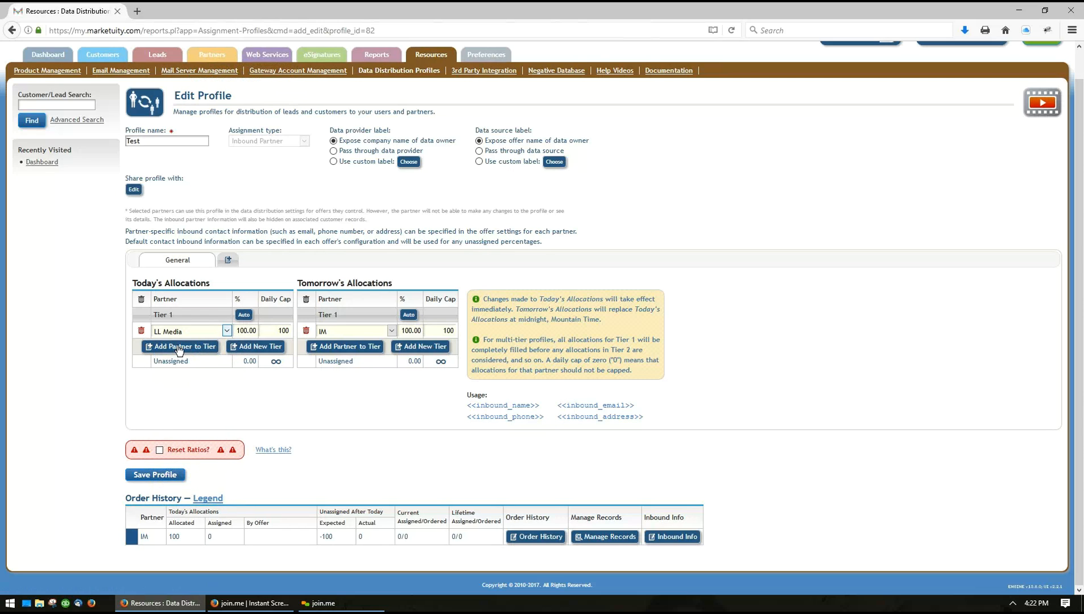
In Today's Allocations, add a second partner row to Tier 1 and create a Tier 2 with two partner rows
{"action": "left_click", "coordinate": [179, 347]}
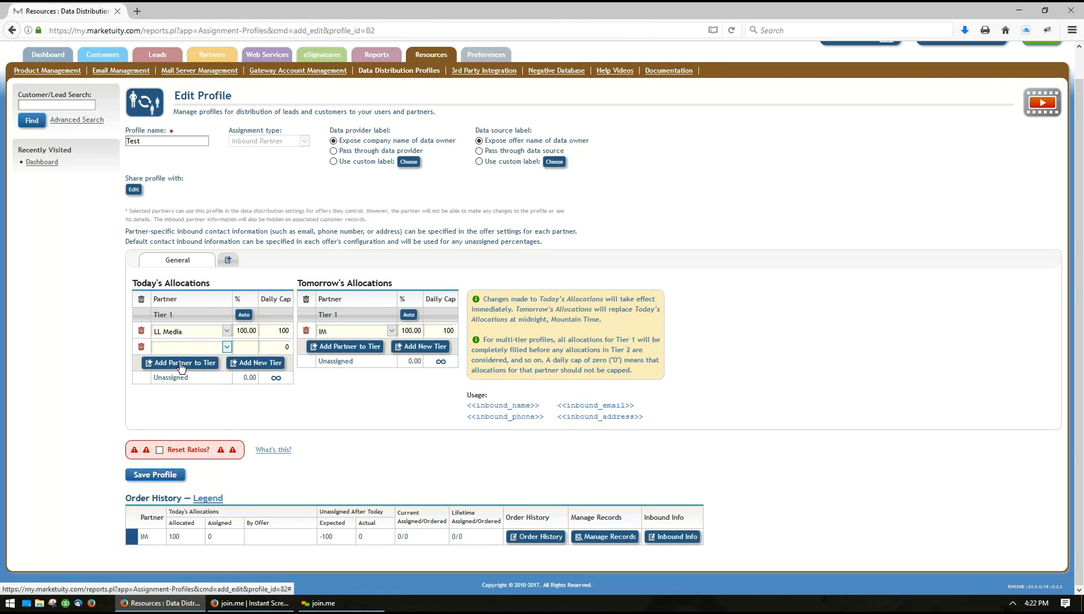
{"action": "left_click", "coordinate": [242, 364]}
{"action": "left_click", "coordinate": [179, 413]}
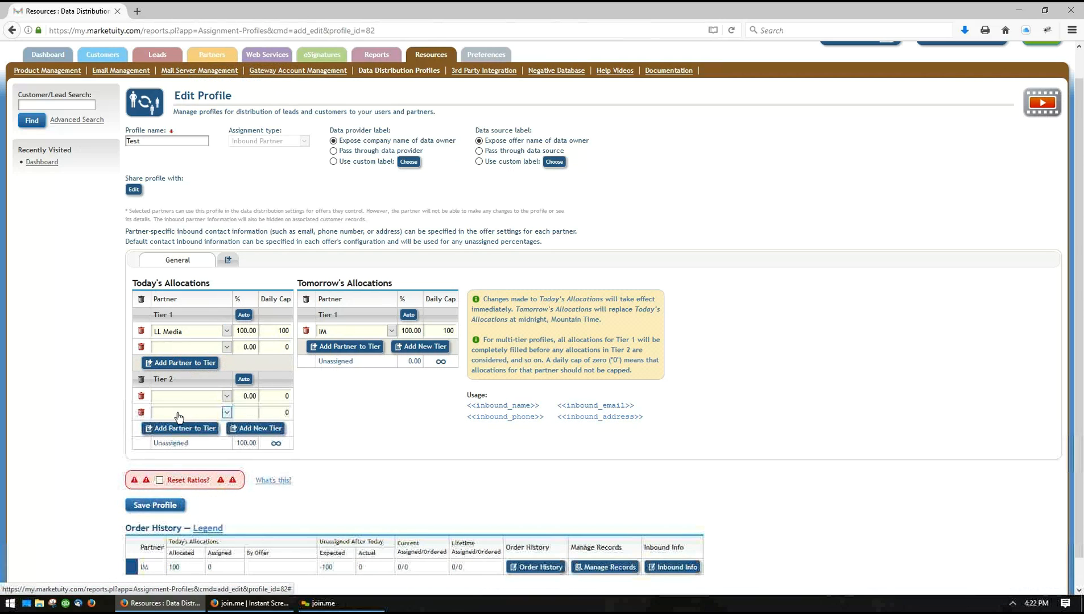
Assign IM to the empty Tier 1 row of Today's Allocations and add Test as a third partner
{"action": "left_click", "coordinate": [178, 348]}
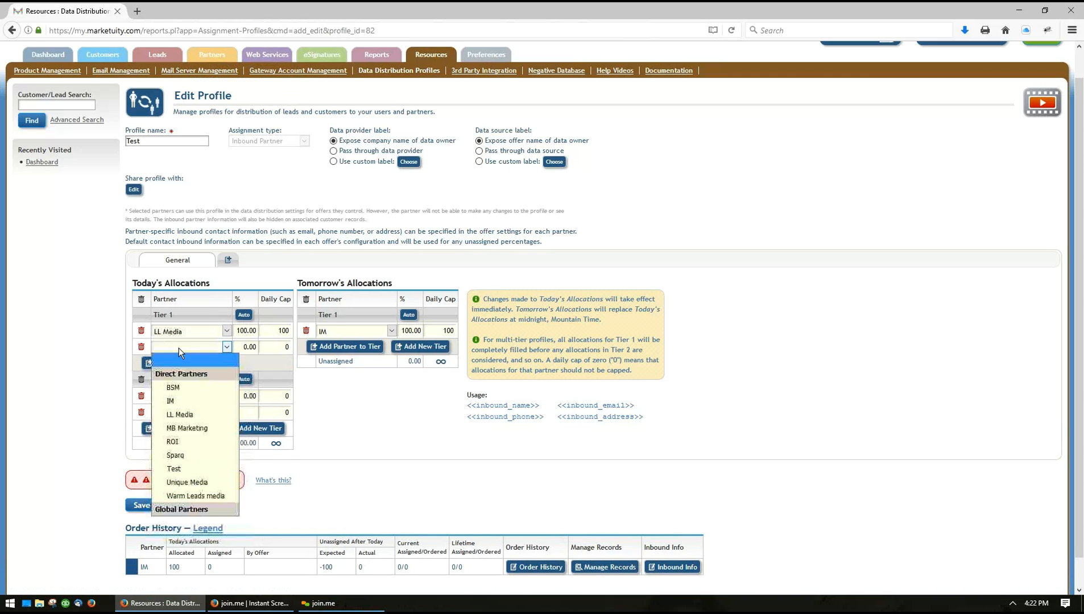
{"action": "left_click", "coordinate": [179, 401]}
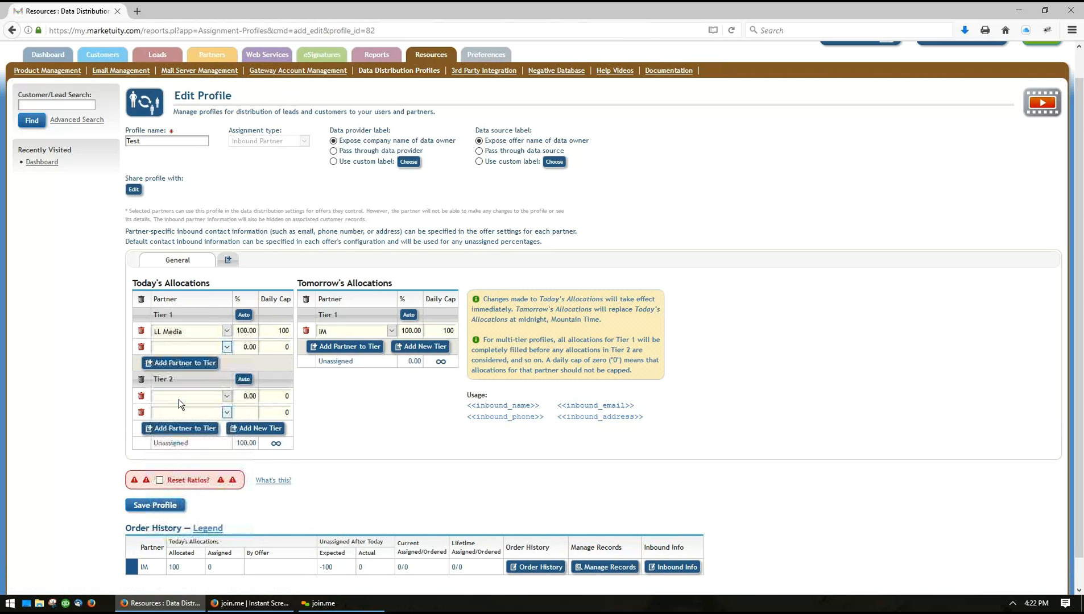
{"action": "left_click", "coordinate": [178, 364]}
{"action": "left_click", "coordinate": [177, 365]}
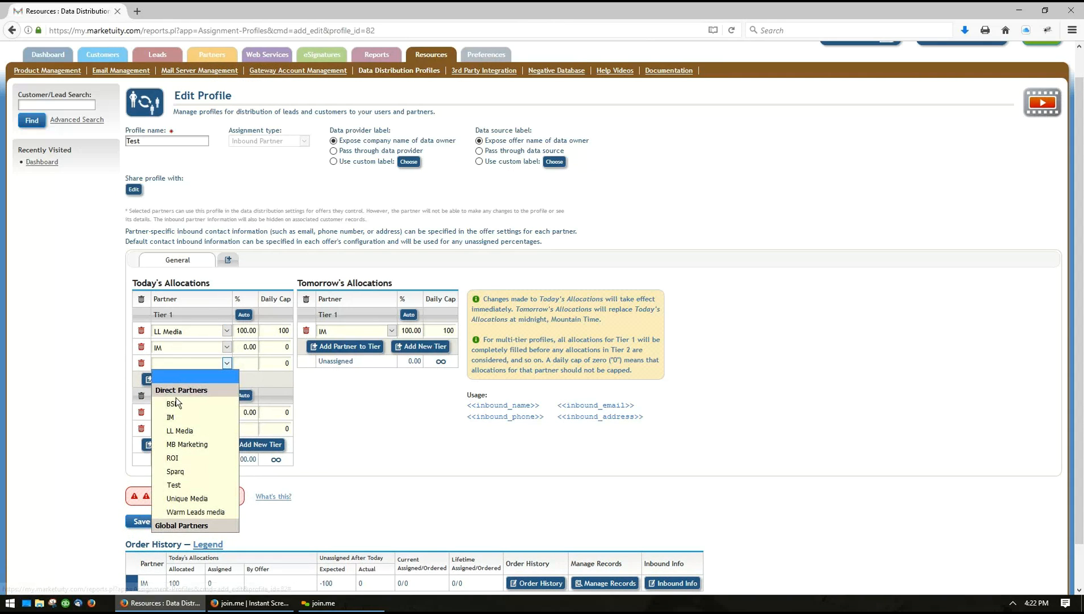
{"action": "left_click", "coordinate": [175, 487]}
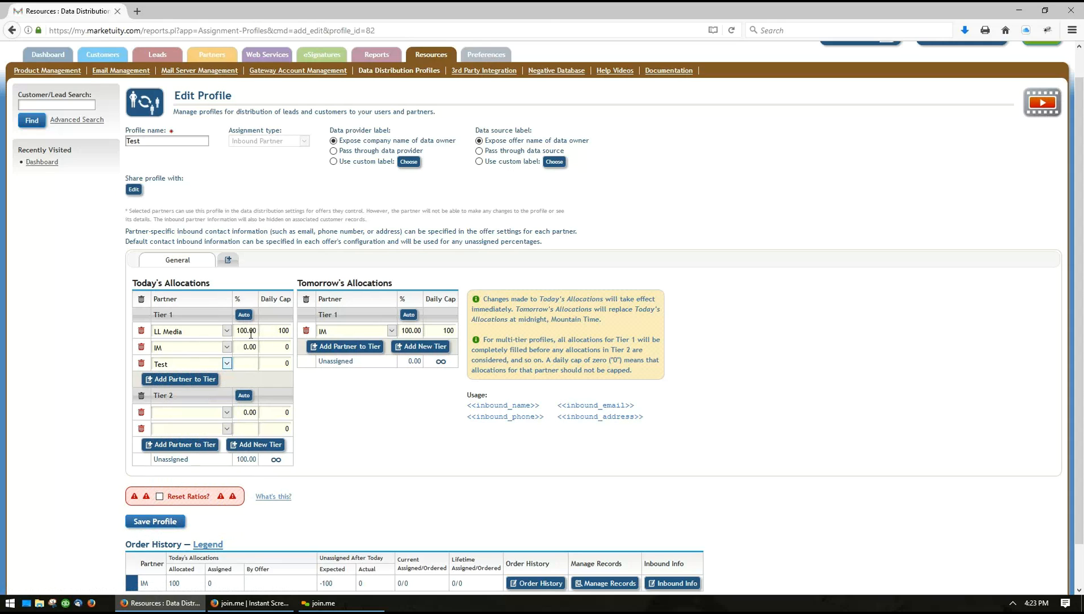
Allocate today's Tier 1 as LL Media 80%, IM 10% with a daily cap of 20, and Test 10% with a daily cap of 30
{"action": "left_click_drag", "start_coordinate": [243, 330], "coordinate": [237, 331]}
{"action": "type", "text": "8"}
{"action": "key", "text": "Tab"}
{"action": "key", "text": "Tab"}
{"action": "key", "text": "Tab"}
{"action": "type", "text": "10"}
{"action": "key", "text": "Tab"}
{"action": "type", "text": "20."}
{"action": "key", "text": "Tab"}
{"action": "key", "text": "Tab"}
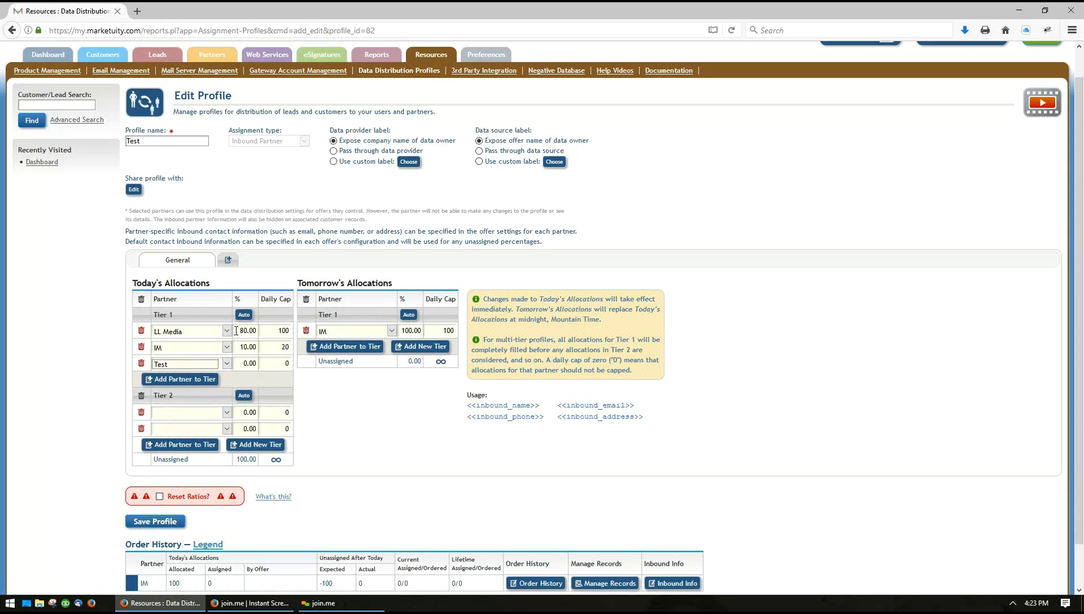
{"action": "type", "text": "10"}
{"action": "key", "text": "Tab"}
{"action": "type", "text": "30"}
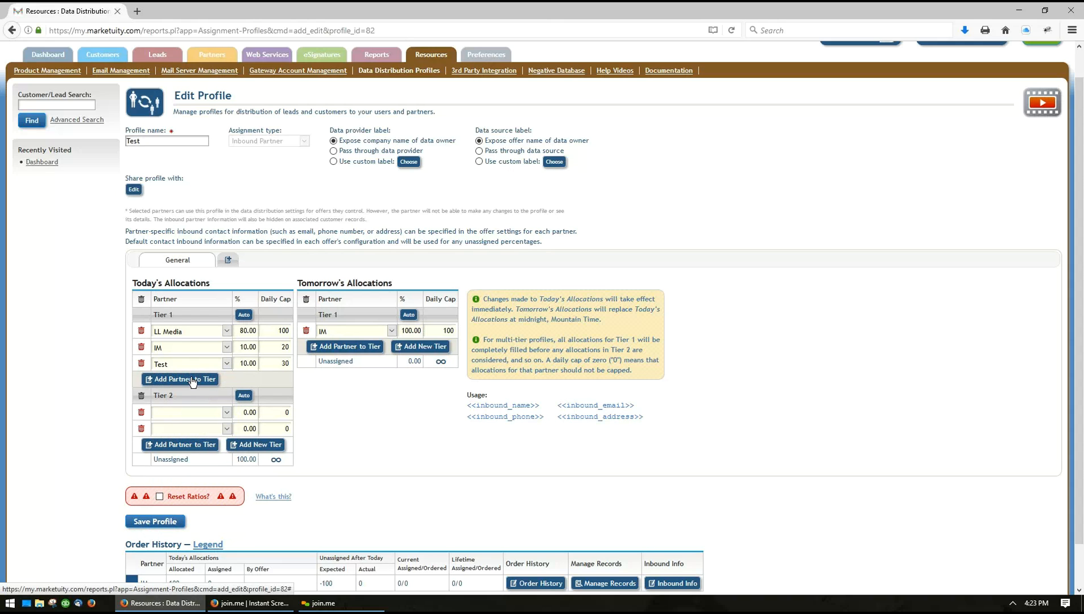
Assign IM and Warm Leads media as the Tier 2 partners in Today's Allocations
{"action": "left_click", "coordinate": [167, 414]}
{"action": "left_click", "coordinate": [170, 467]}
{"action": "left_click", "coordinate": [171, 431]}
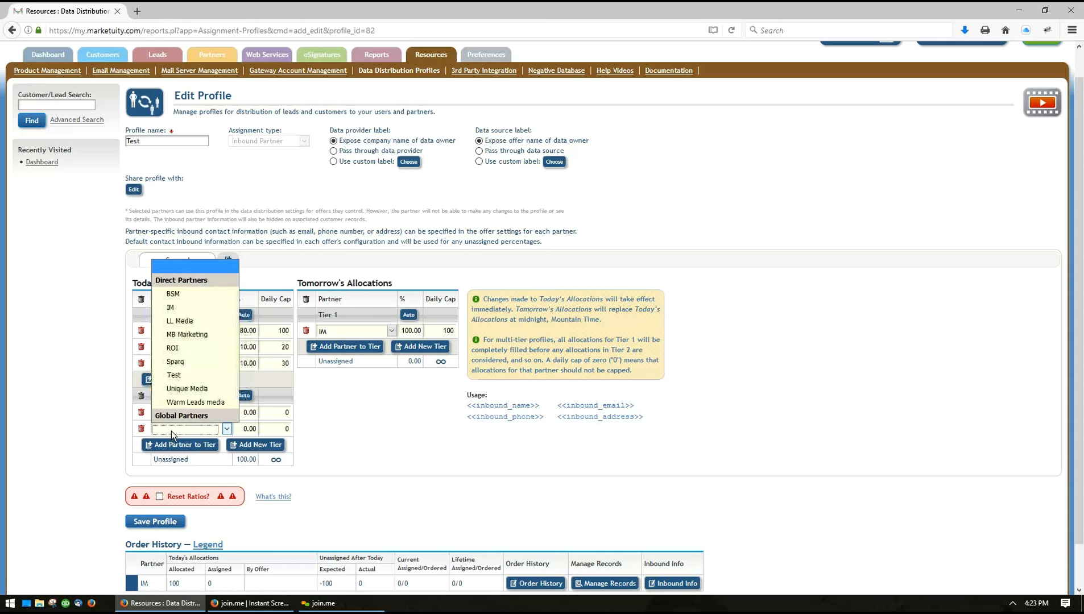
{"action": "left_click", "coordinate": [179, 406]}
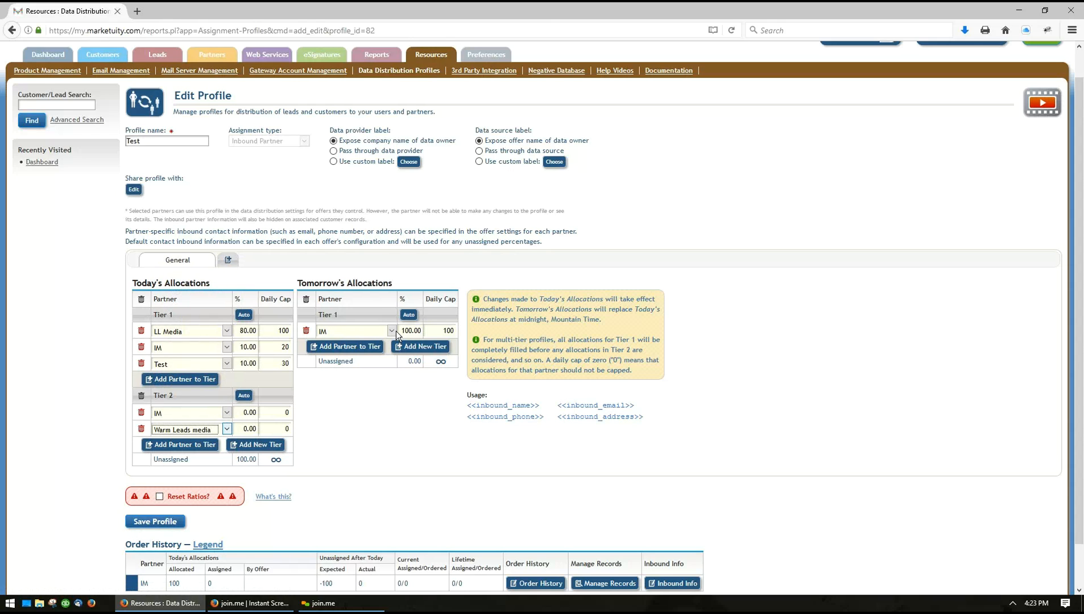
Add two partner rows to Tier 1 and create Tiers 2 and 3 in Tomorrow's Allocations
{"action": "left_click", "coordinate": [339, 348]}
{"action": "left_click", "coordinate": [345, 364]}
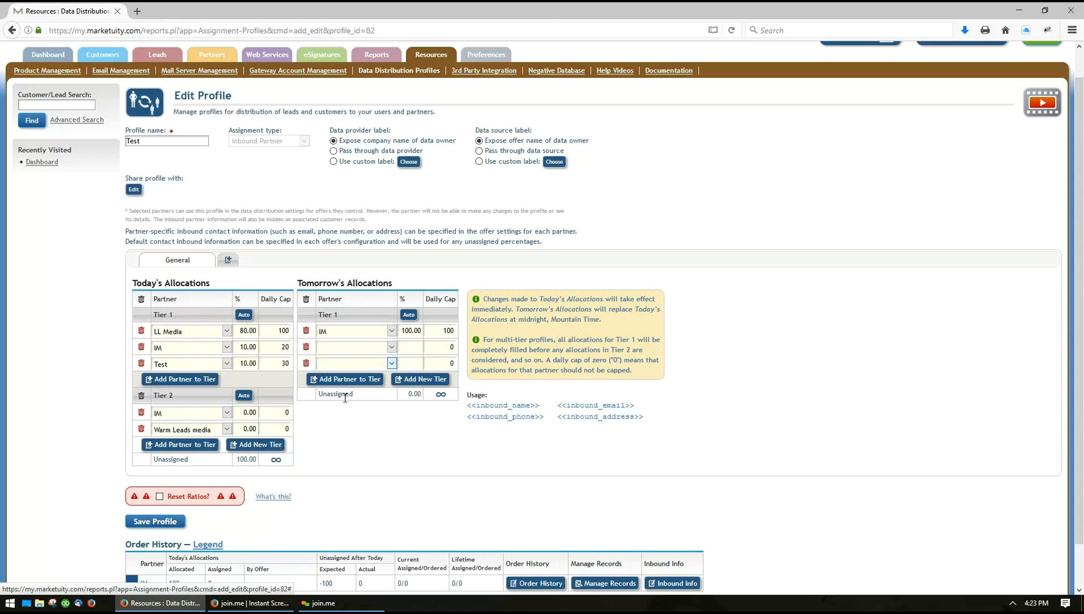
{"action": "left_click", "coordinate": [410, 383]}
{"action": "left_click", "coordinate": [412, 432]}
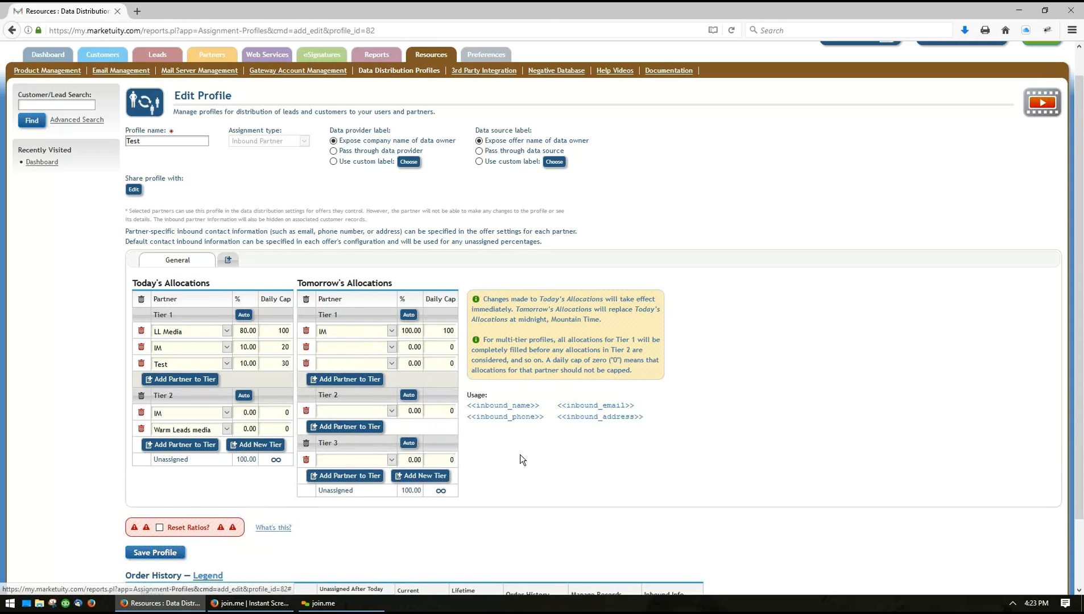
Remove the blank Tier 1 partner rows and delete Tiers 2 and 3 from Tomorrow's Allocations
{"action": "scroll", "coordinate": [494, 451], "scroll_direction": "down", "scroll_amount": 2}
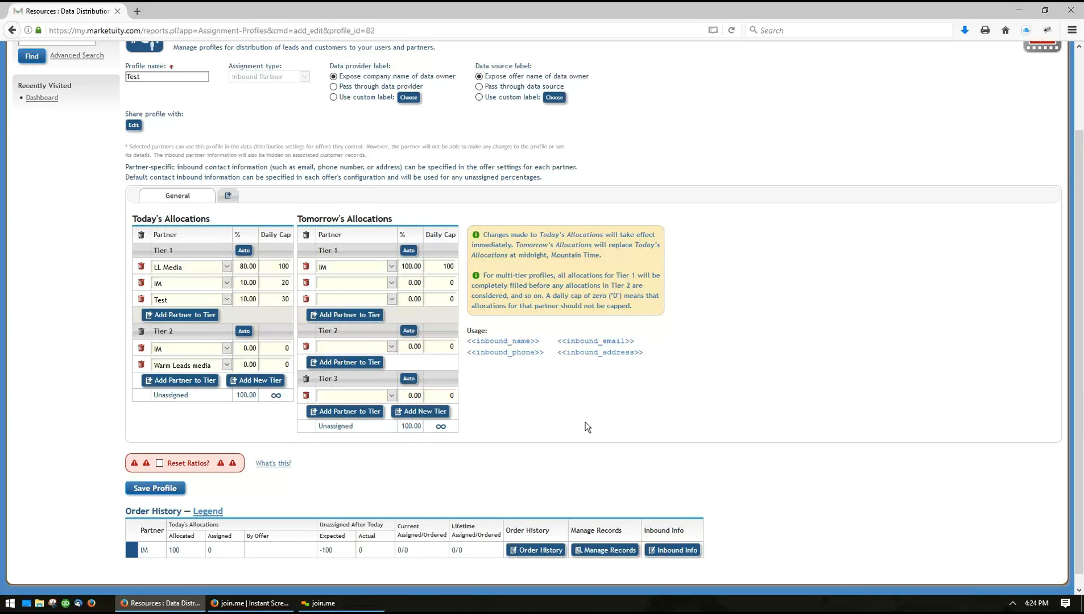
{"action": "scroll", "coordinate": [586, 427], "scroll_direction": "down", "scroll_amount": 1}
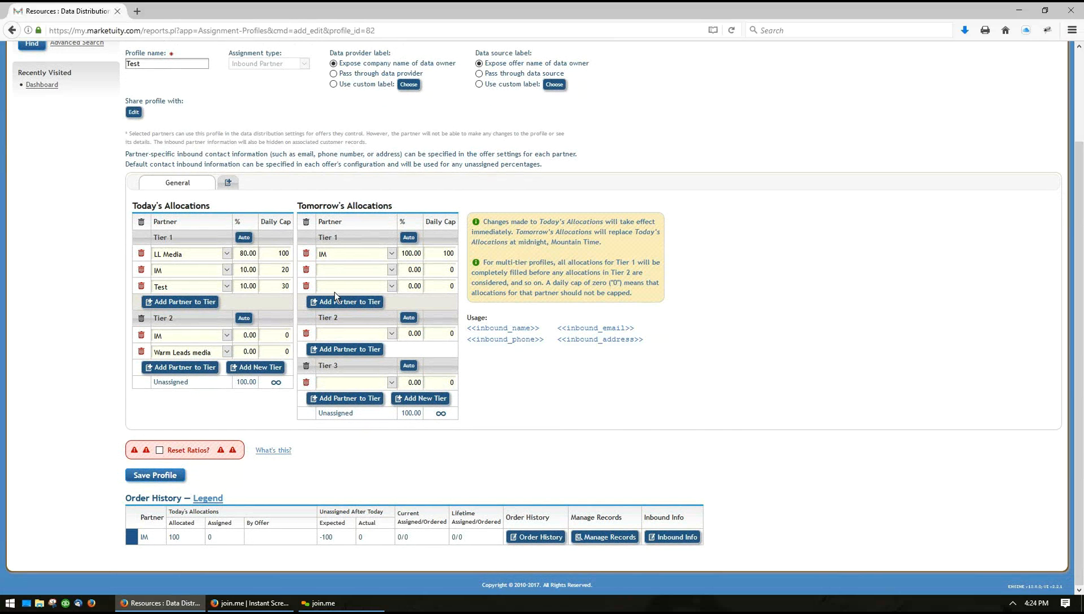
{"action": "left_click", "coordinate": [306, 334]}
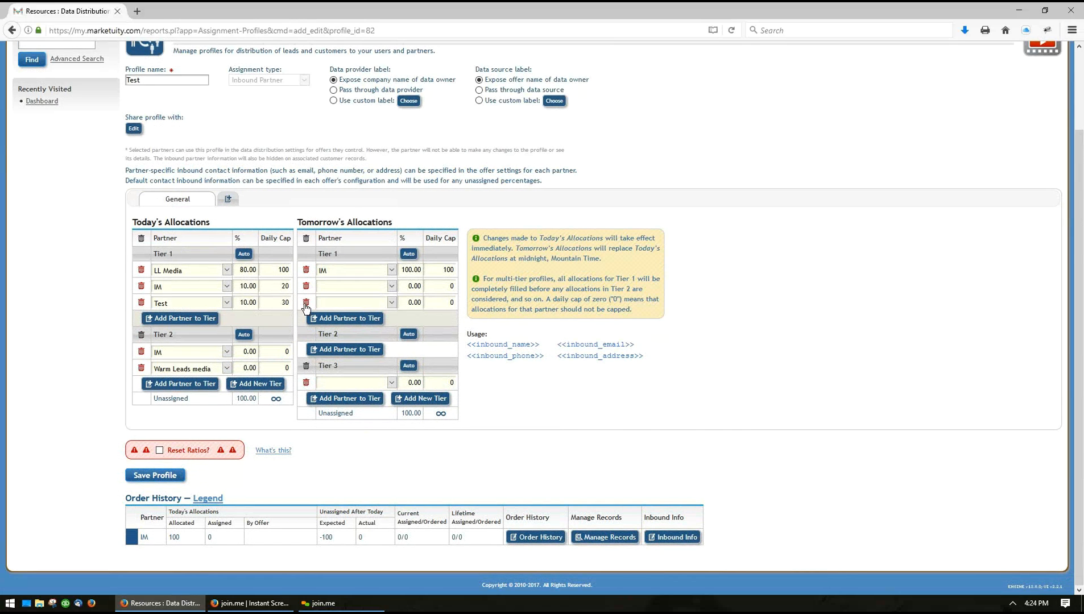
{"action": "left_click", "coordinate": [306, 304]}
{"action": "left_click", "coordinate": [306, 305]}
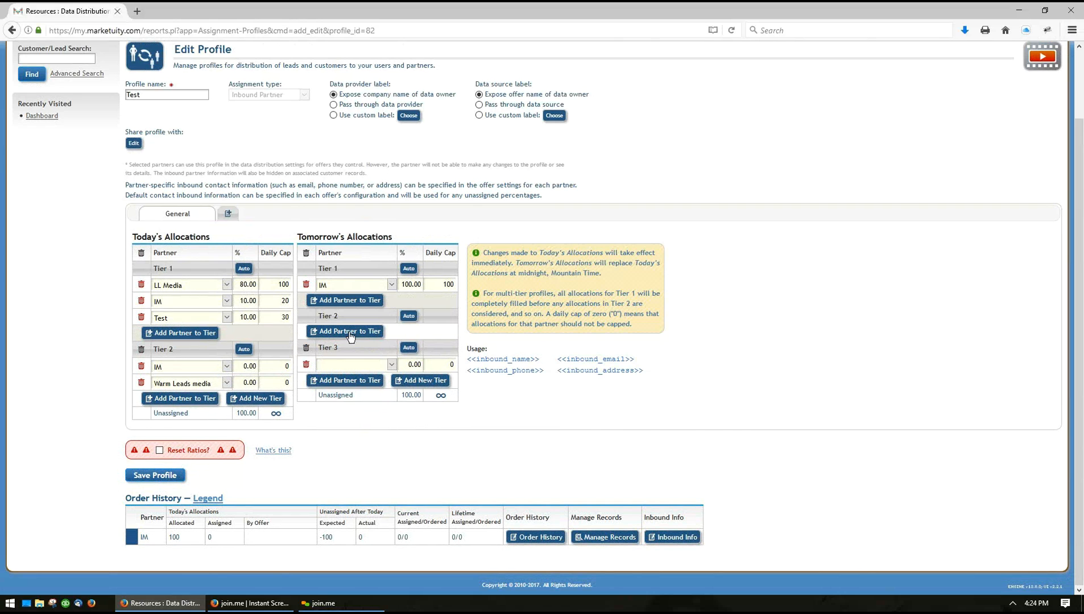
{"action": "left_click", "coordinate": [306, 348]}
{"action": "left_click", "coordinate": [307, 317]}
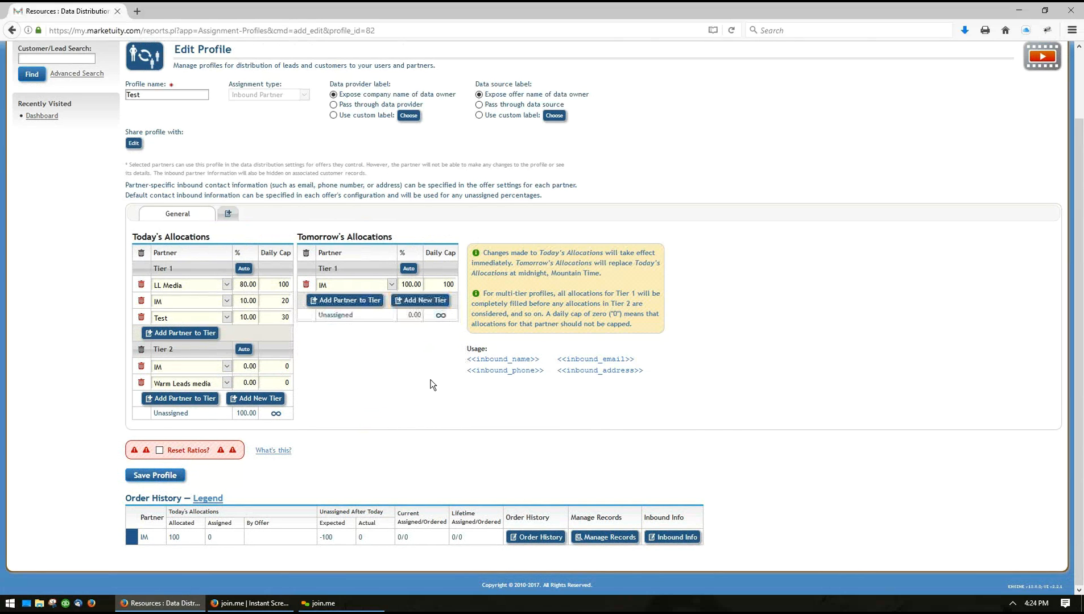
Save the Test profile and reopen it at its order history
{"action": "left_click", "coordinate": [155, 475]}
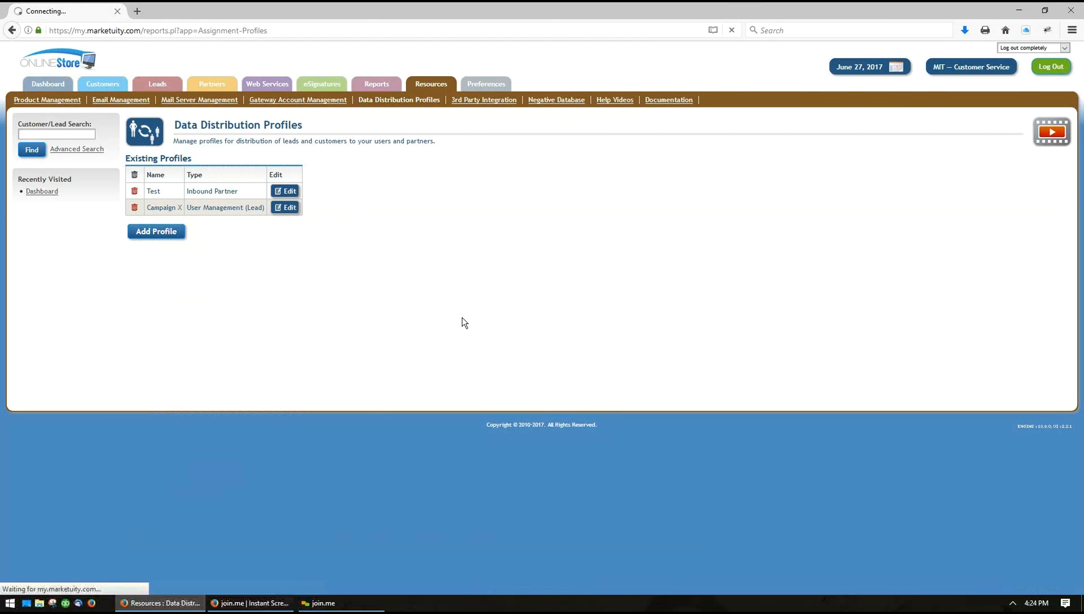
{"action": "scroll", "coordinate": [312, 442], "scroll_direction": "down", "scroll_amount": 3}
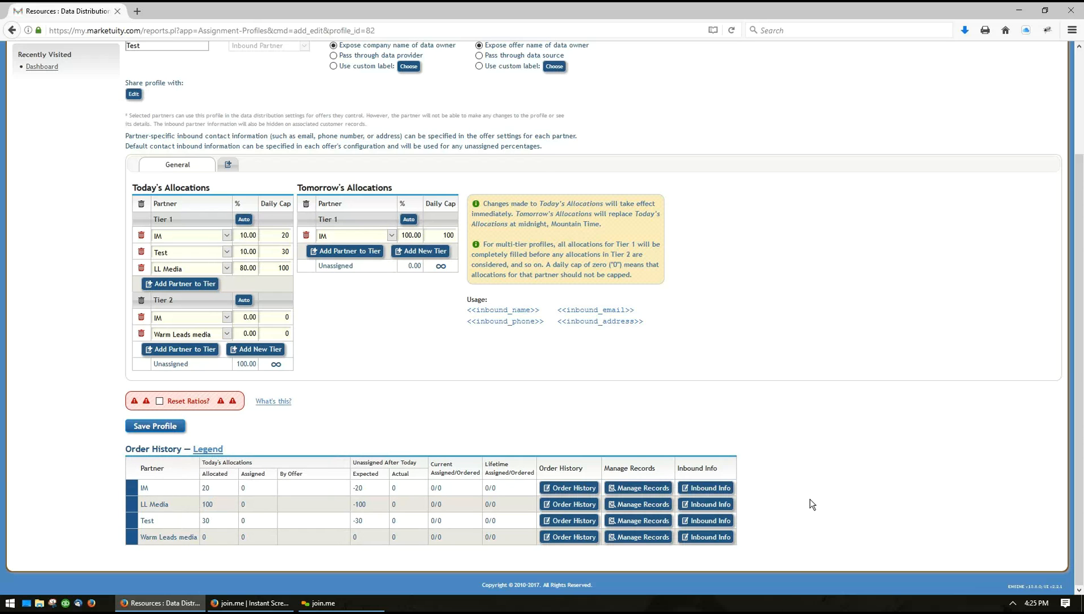
Examine the inbound contact information and data sharing settings for partner IM, along with the profile's allocations
{"action": "left_click", "coordinate": [707, 488]}
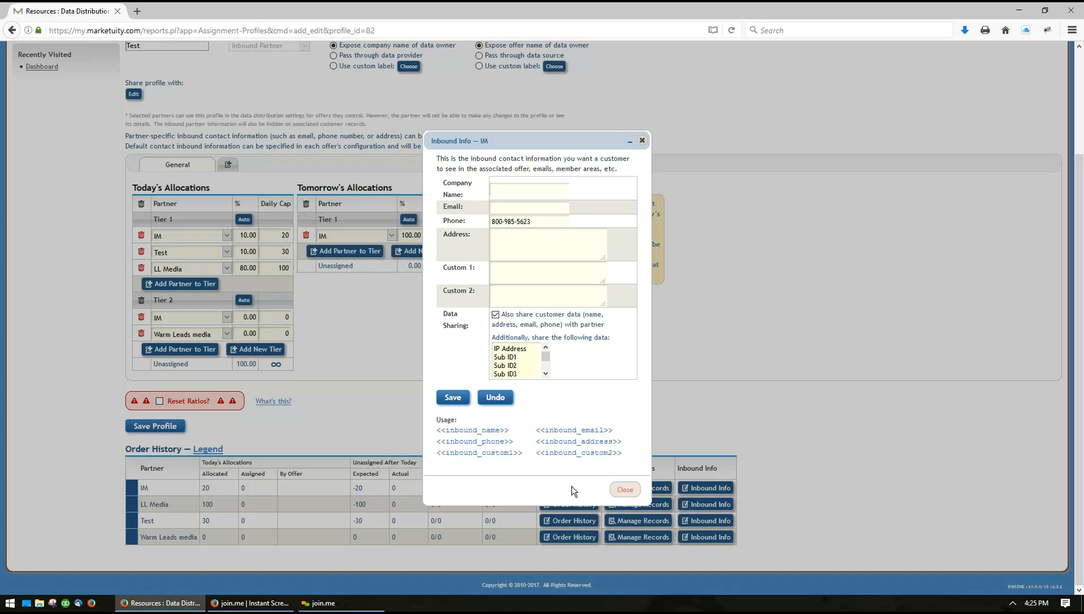
{"action": "left_click", "coordinate": [625, 491]}
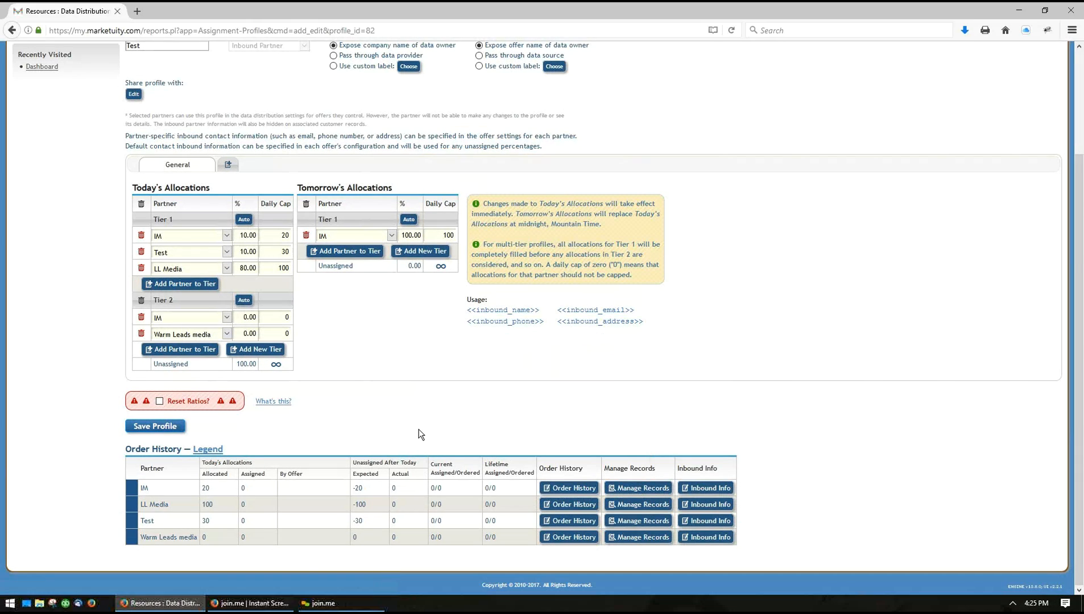
{"action": "scroll", "coordinate": [452, 456], "scroll_direction": "up", "scroll_amount": 3}
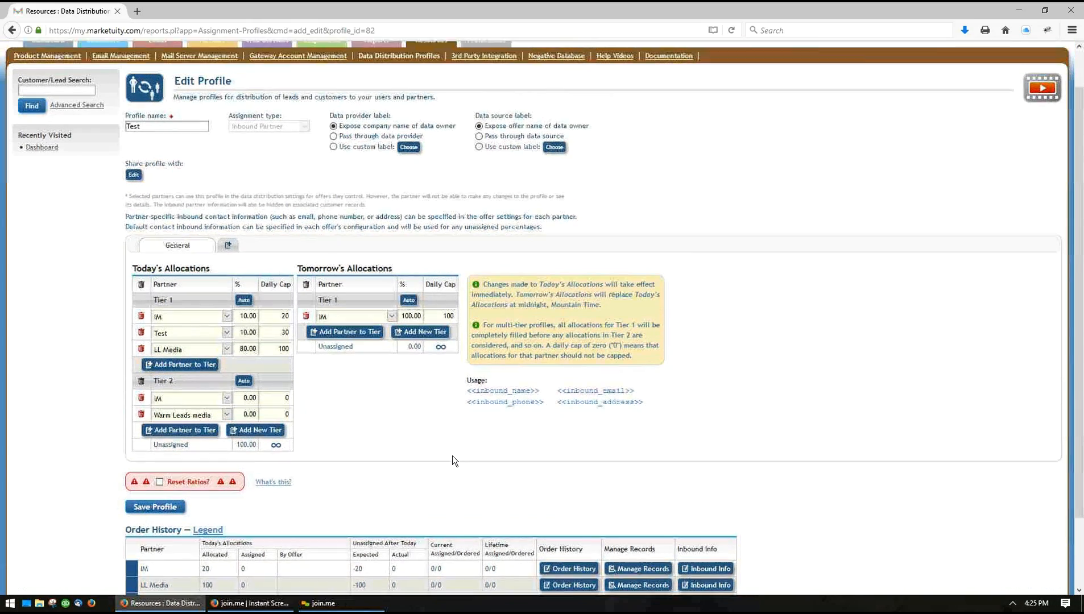
{"action": "mouse_move", "coordinate": [208, 85]}
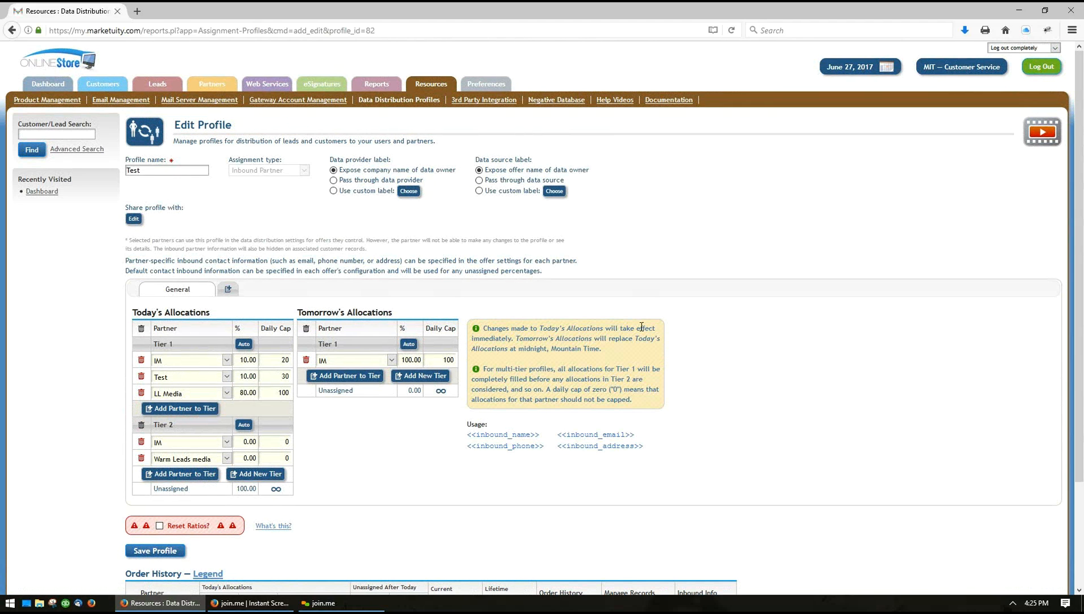
{"action": "scroll", "coordinate": [728, 403], "scroll_direction": "down", "scroll_amount": 3}
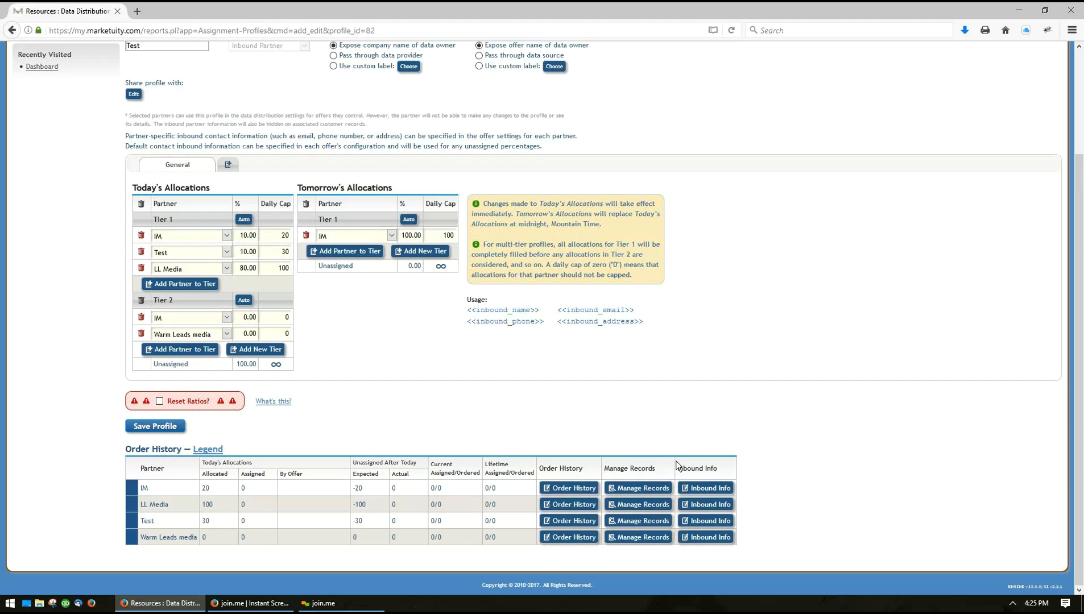
{"action": "left_click", "coordinate": [704, 489]}
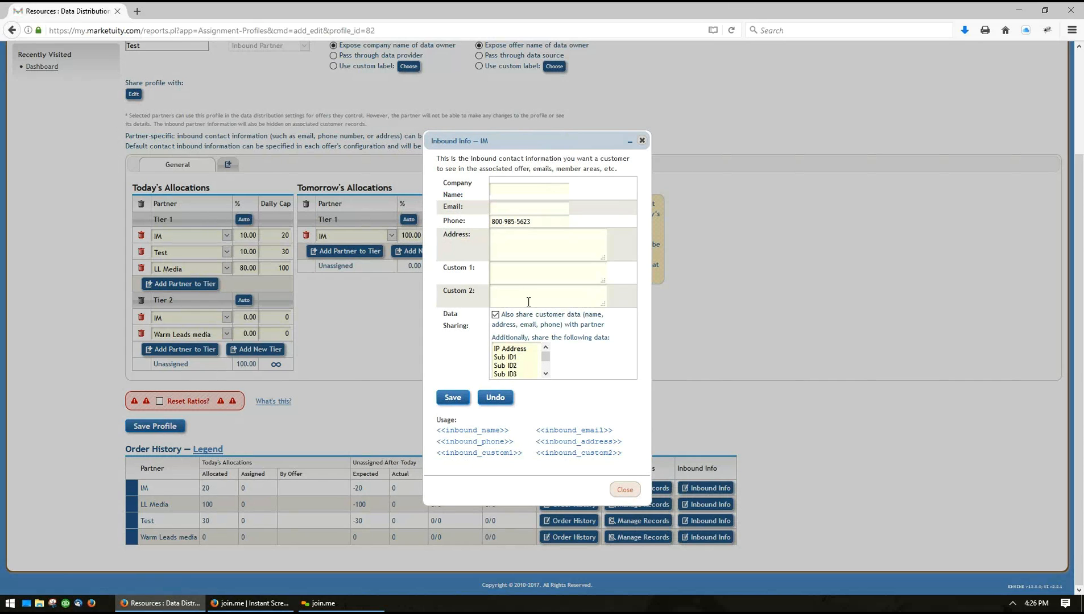
{"action": "left_click", "coordinate": [624, 490]}
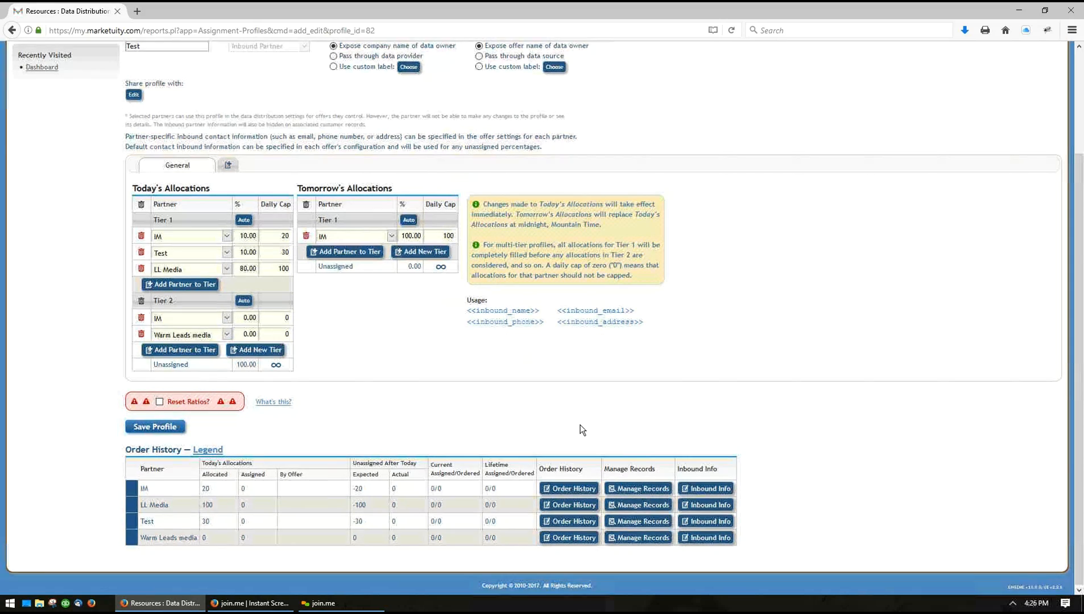
{"action": "scroll", "coordinate": [375, 188], "scroll_direction": "up", "scroll_amount": 3}
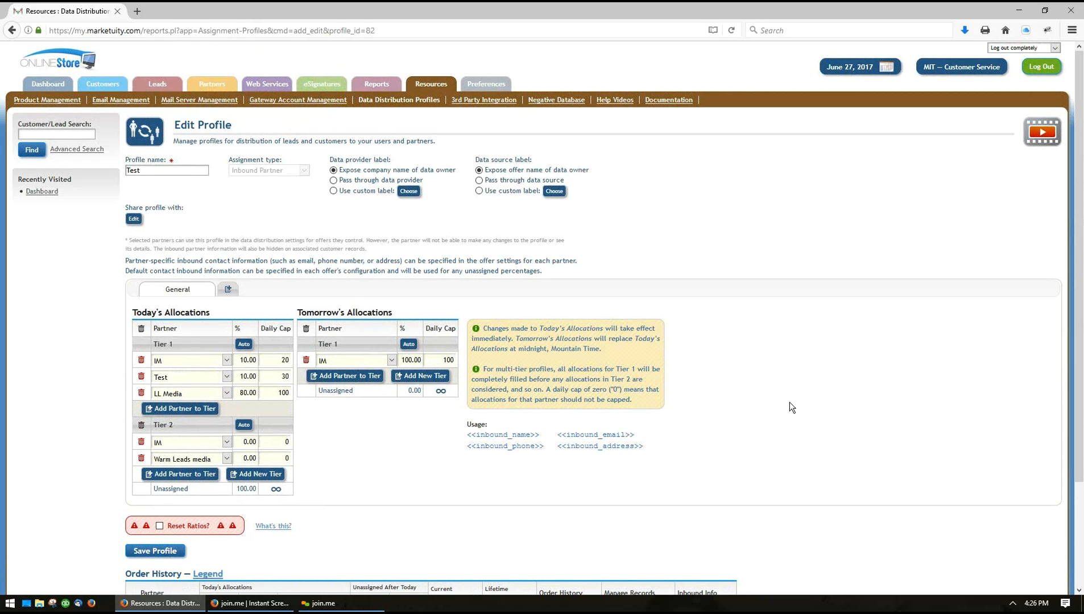
Review the record management options for partner IM, leaving its inbound partner assignment as is
{"action": "scroll", "coordinate": [790, 402], "scroll_direction": "down", "scroll_amount": 2}
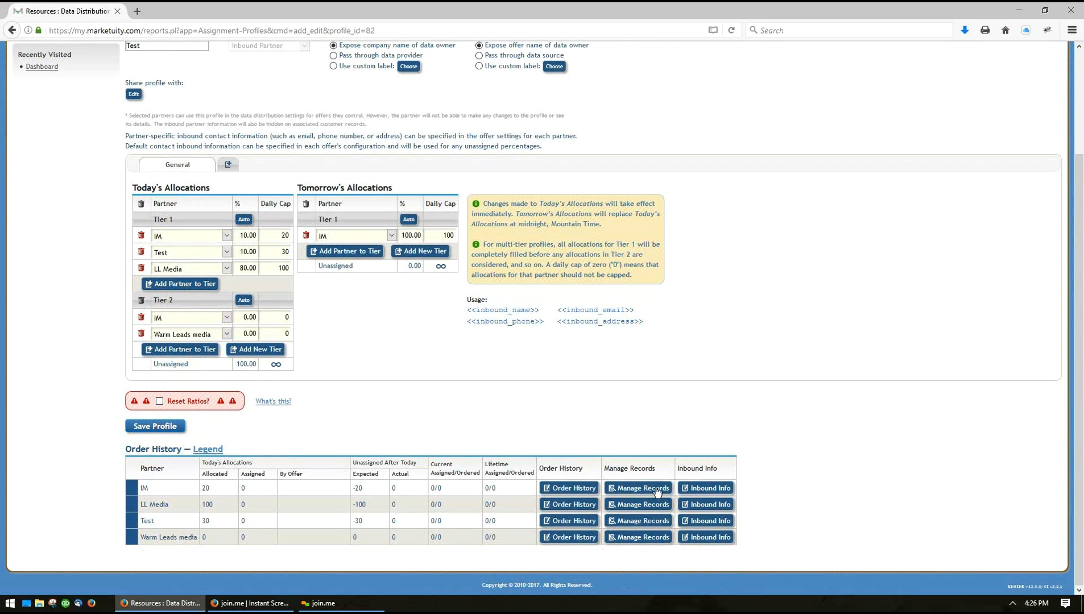
{"action": "left_click", "coordinate": [638, 488]}
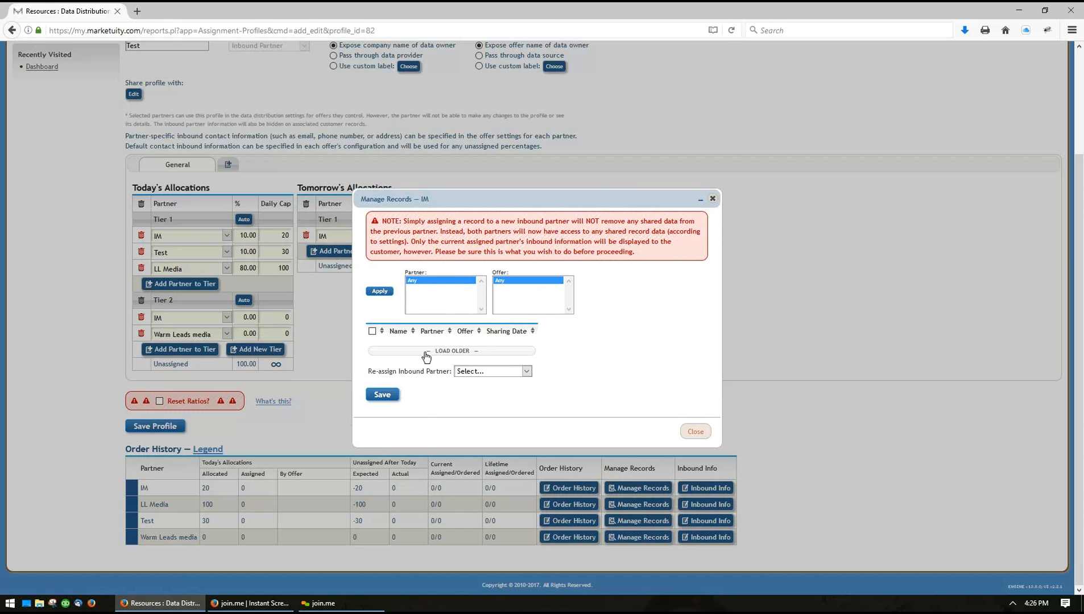
{"action": "left_click", "coordinate": [693, 432]}
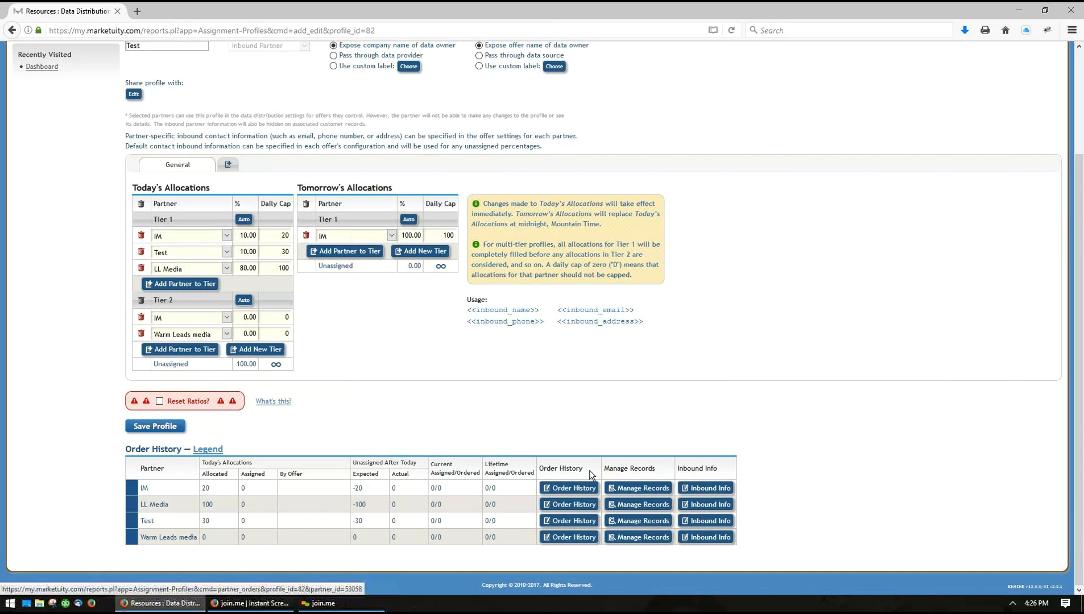
Draft an order dated 06/27/2017 with quantity 100 and a payment date in partner IM's order history, closing without saving
{"action": "left_click", "coordinate": [572, 490]}
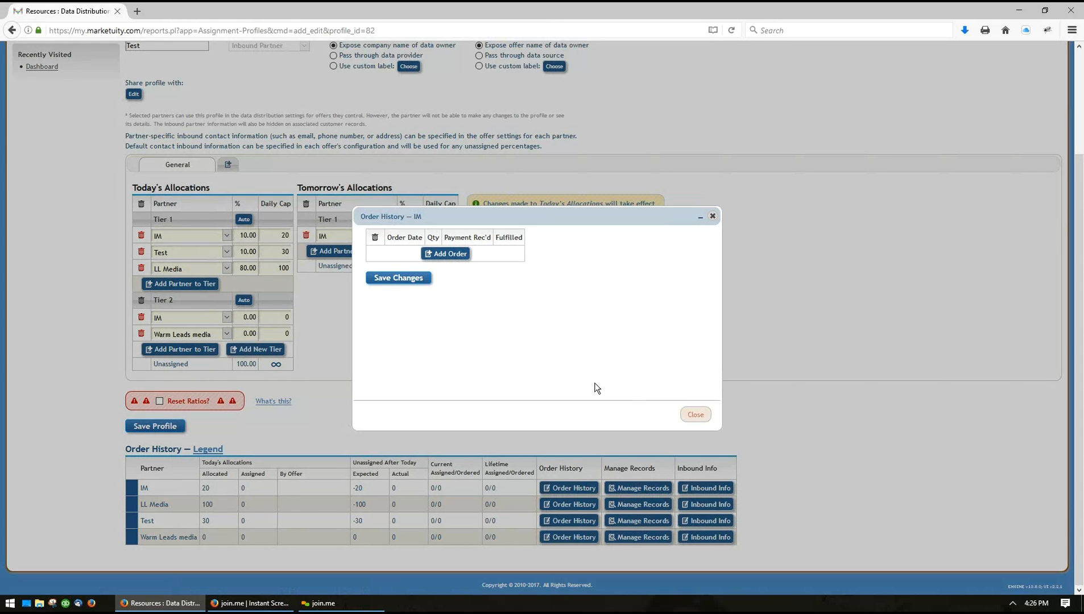
{"action": "left_click", "coordinate": [445, 257]}
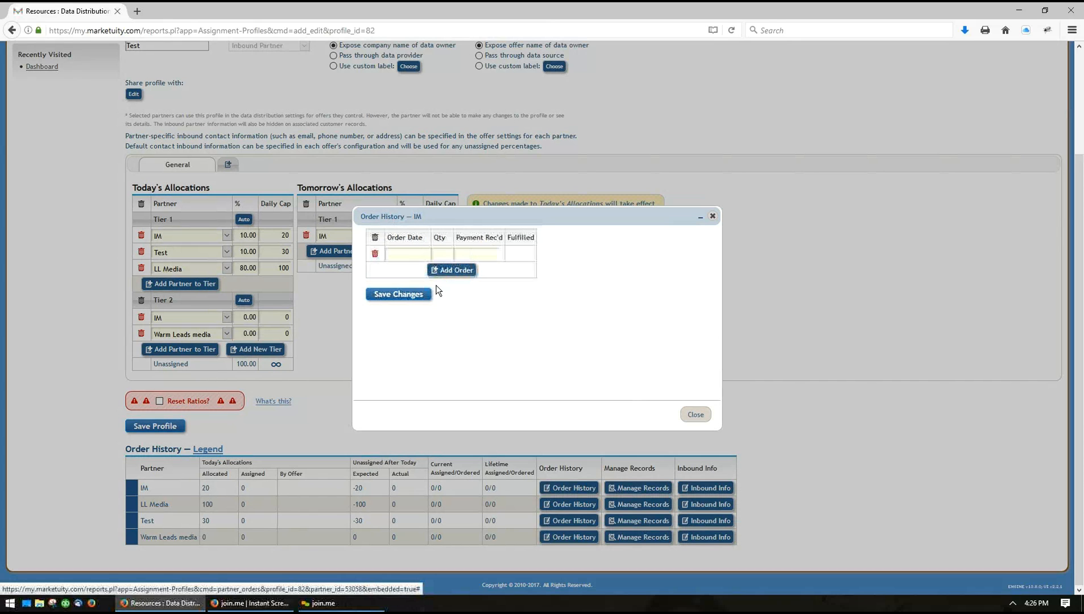
{"action": "left_click", "coordinate": [399, 255]}
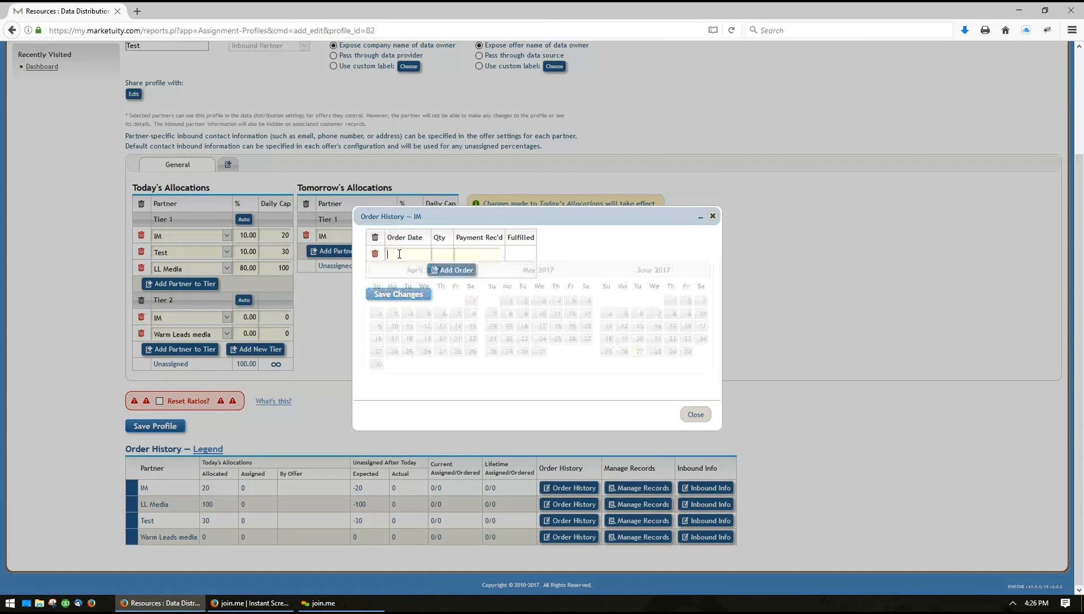
{"action": "left_click", "coordinate": [635, 358]}
{"action": "key", "text": "Tab"}
{"action": "type", "text": "100"}
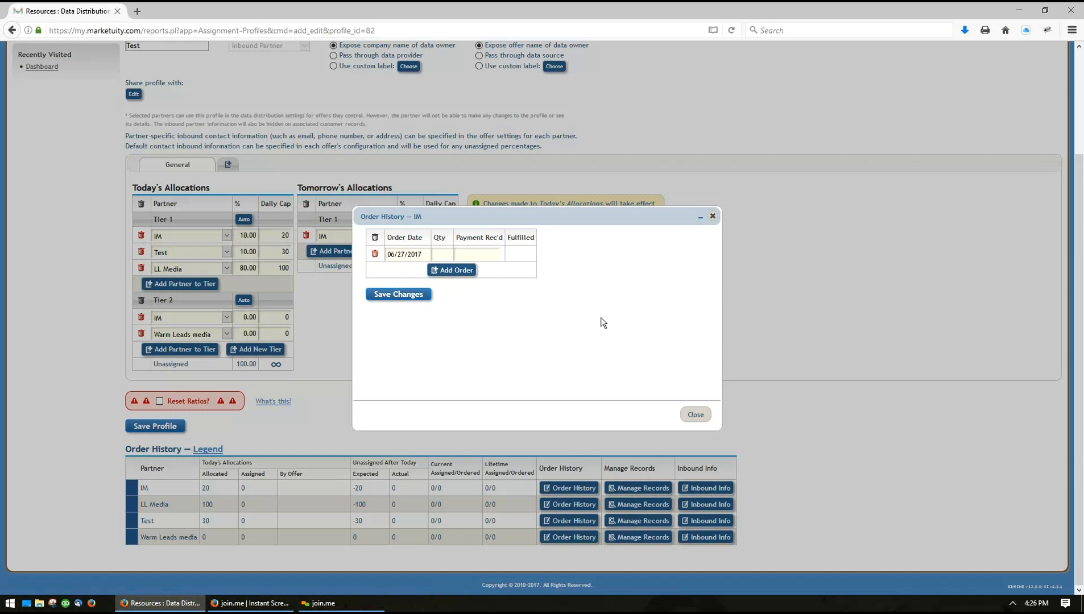
{"action": "left_click", "coordinate": [477, 254]}
{"action": "left_click", "coordinate": [624, 352]}
{"action": "left_click", "coordinate": [695, 416]}
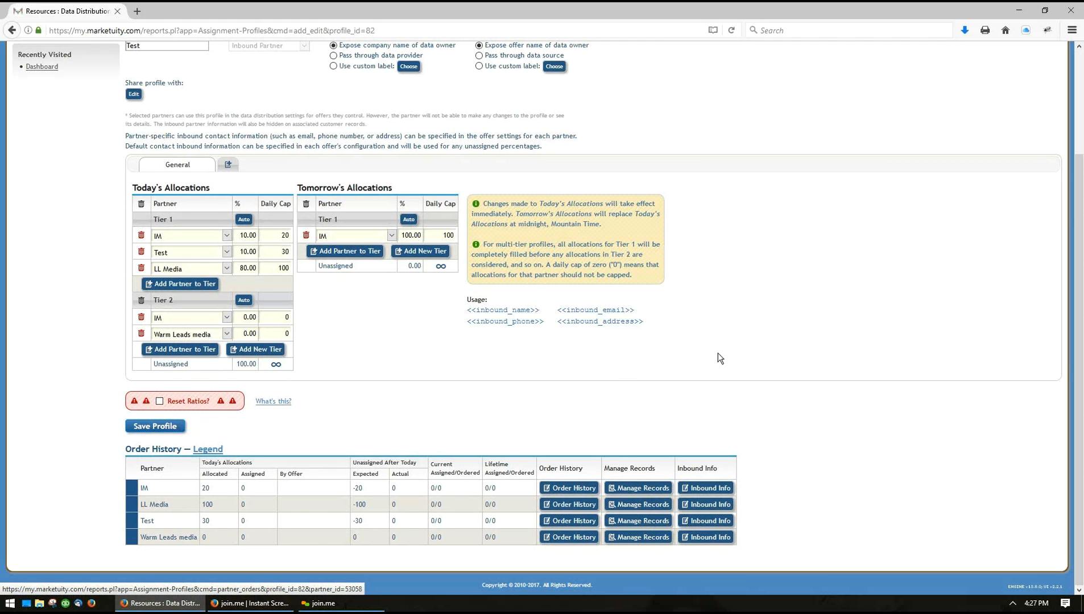
Examine the criteria available for defining exceptions to the Test profile's allocations, without adding an exception
{"action": "scroll", "coordinate": [718, 357], "scroll_direction": "up", "scroll_amount": 3}
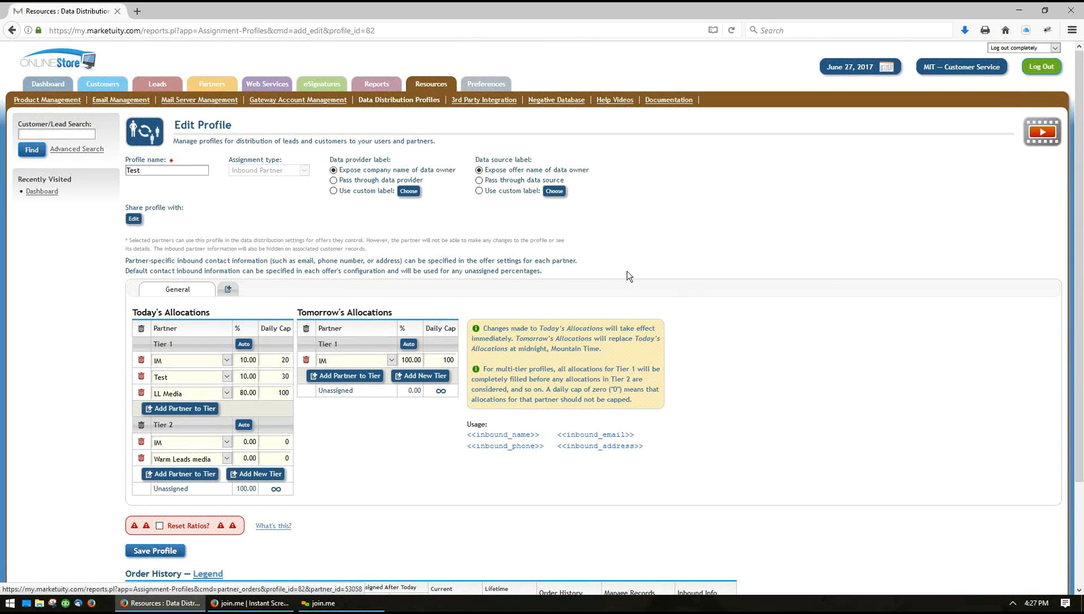
{"action": "left_click", "coordinate": [228, 291]}
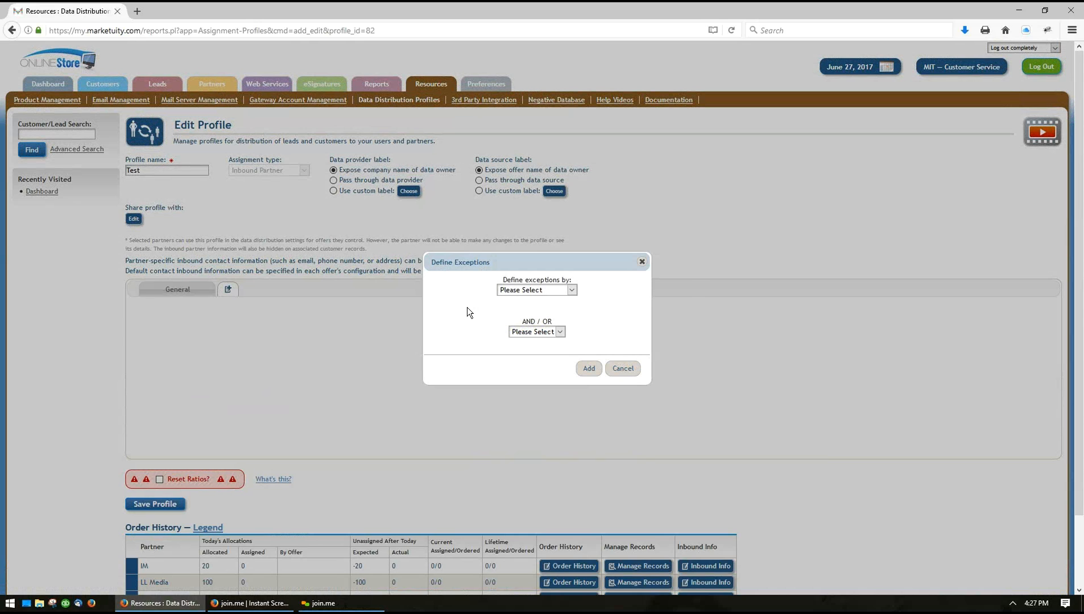
{"action": "left_click", "coordinate": [543, 292]}
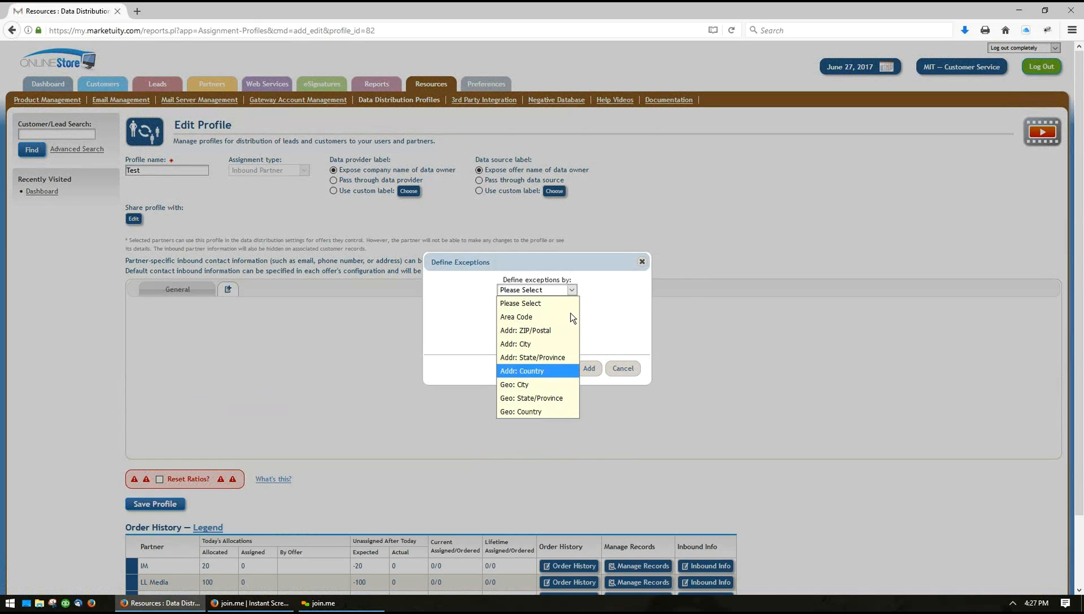
{"action": "left_click", "coordinate": [598, 293]}
{"action": "left_click", "coordinate": [545, 331]}
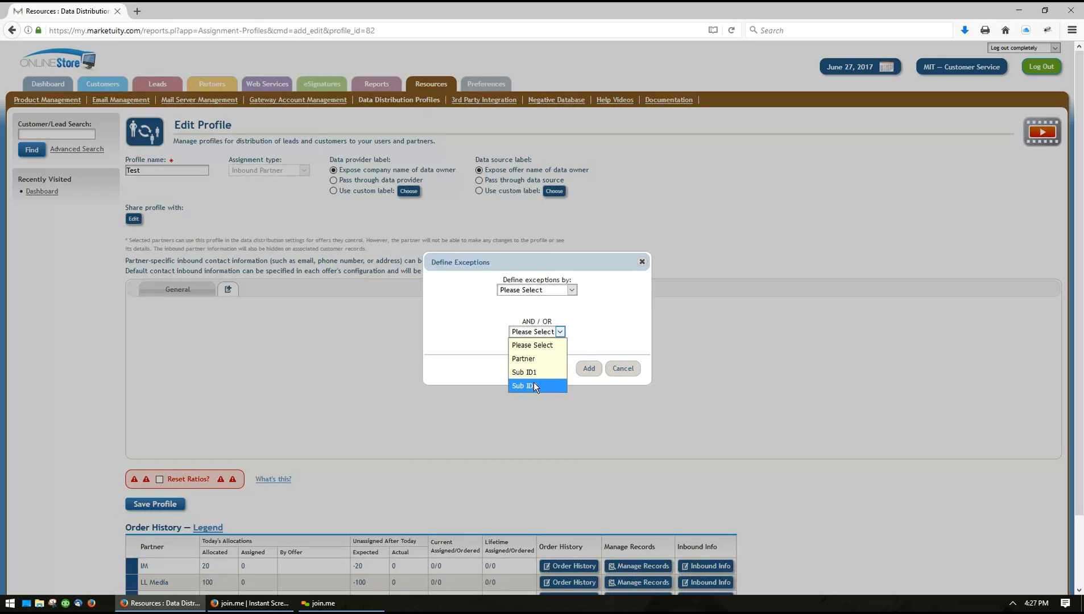
{"action": "left_click", "coordinate": [616, 341]}
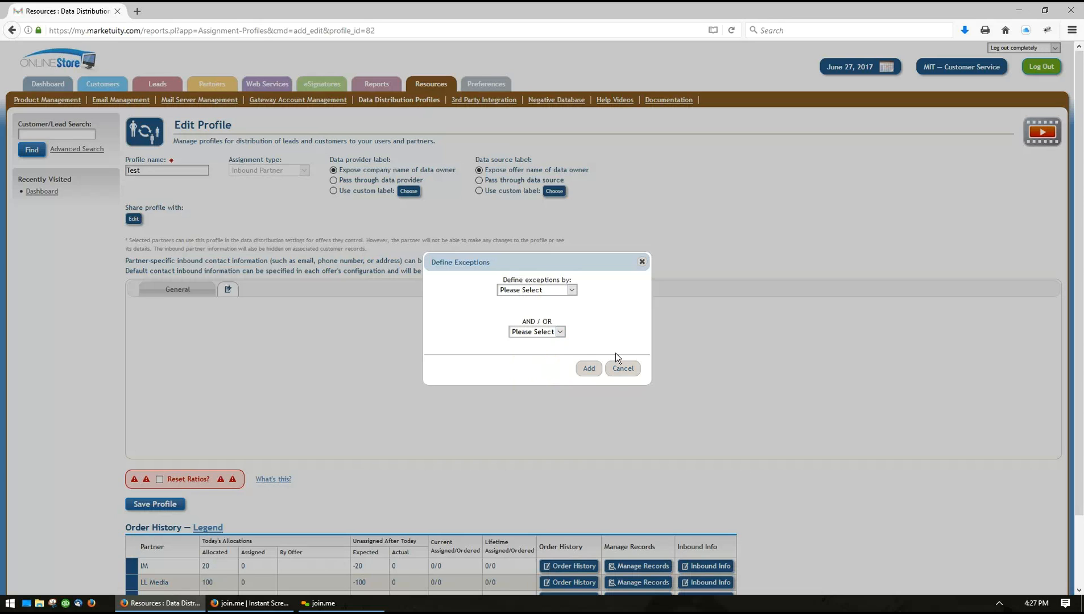
{"action": "left_click", "coordinate": [616, 370]}
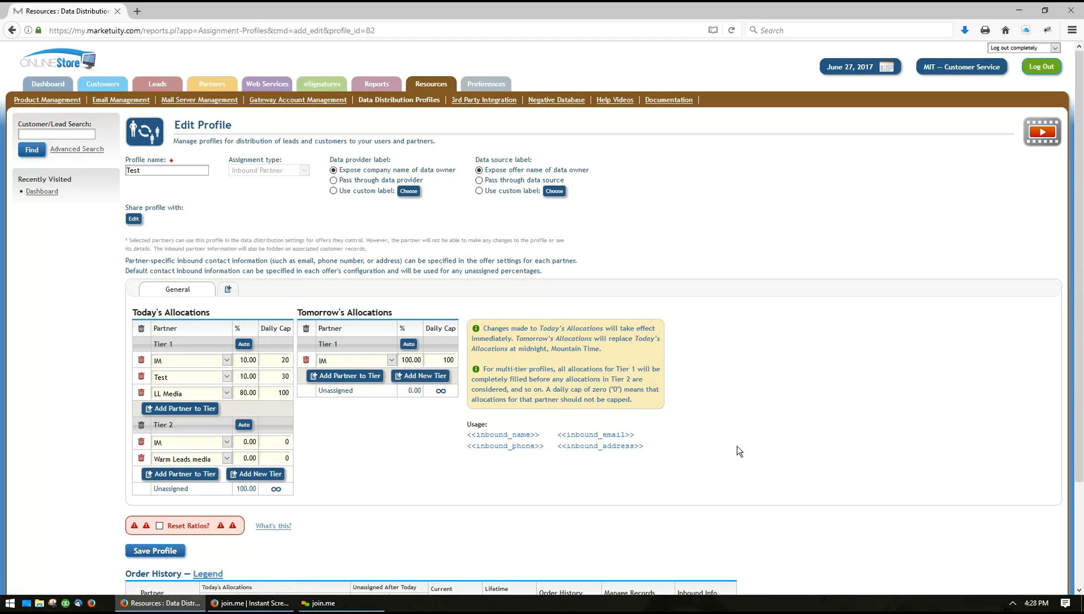
Open the Campaign X profile and choose Do not assign to anyone for when all users are offline or inactive
{"action": "scroll", "coordinate": [762, 436], "scroll_direction": "down", "scroll_amount": 3}
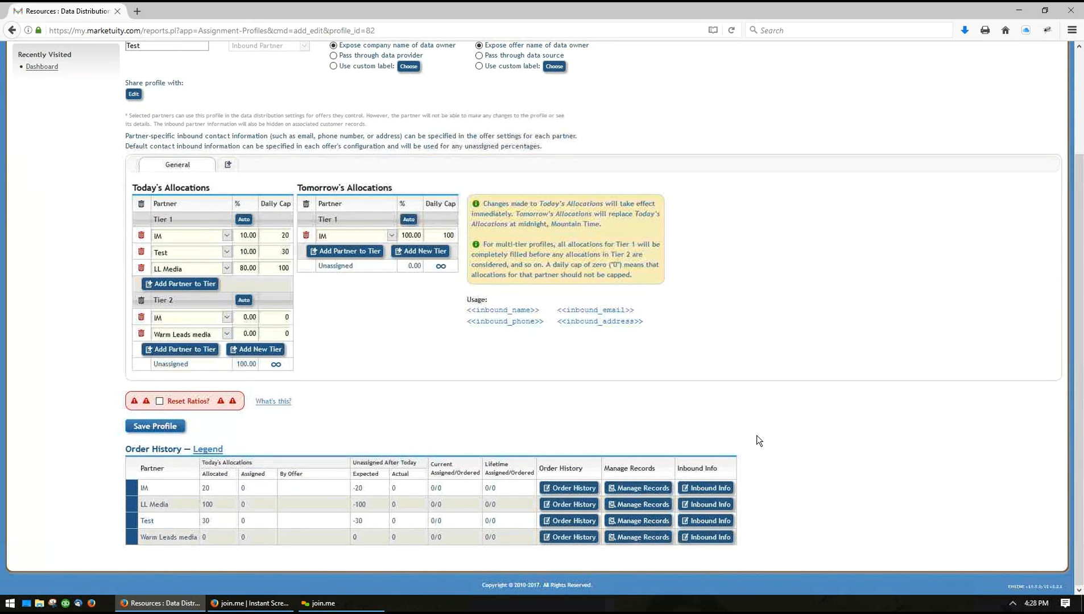
{"action": "scroll", "coordinate": [730, 396], "scroll_direction": "up", "scroll_amount": 3}
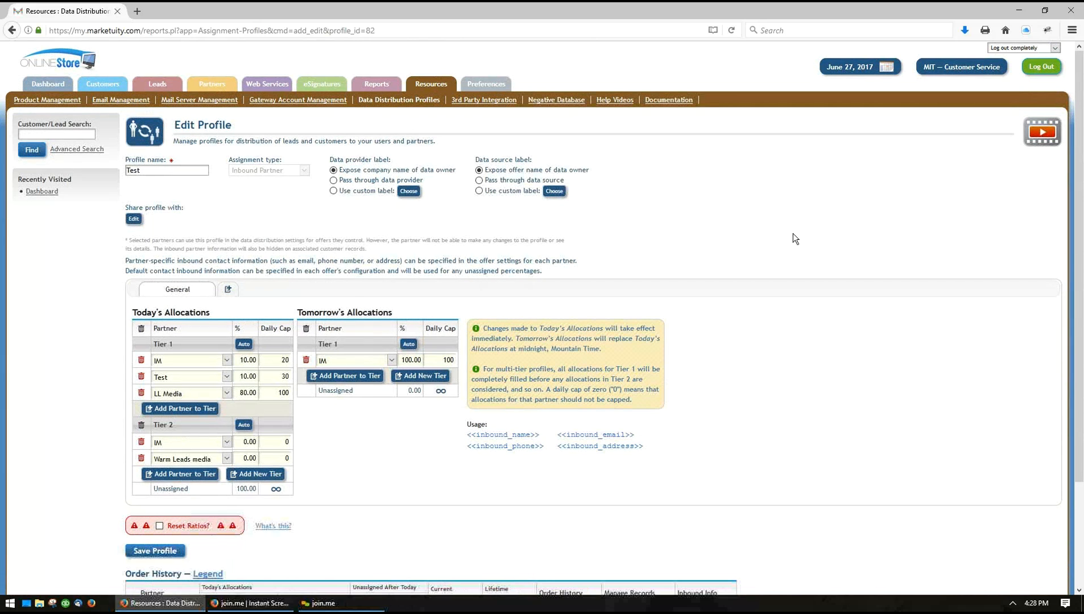
{"action": "left_click", "coordinate": [380, 100]}
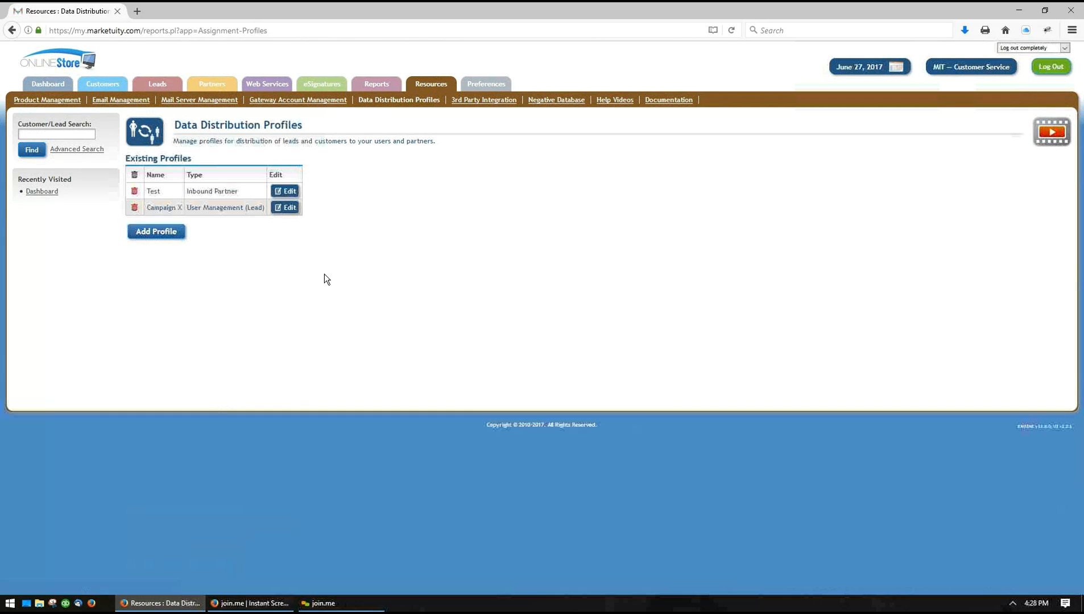
{"action": "left_click", "coordinate": [285, 207]}
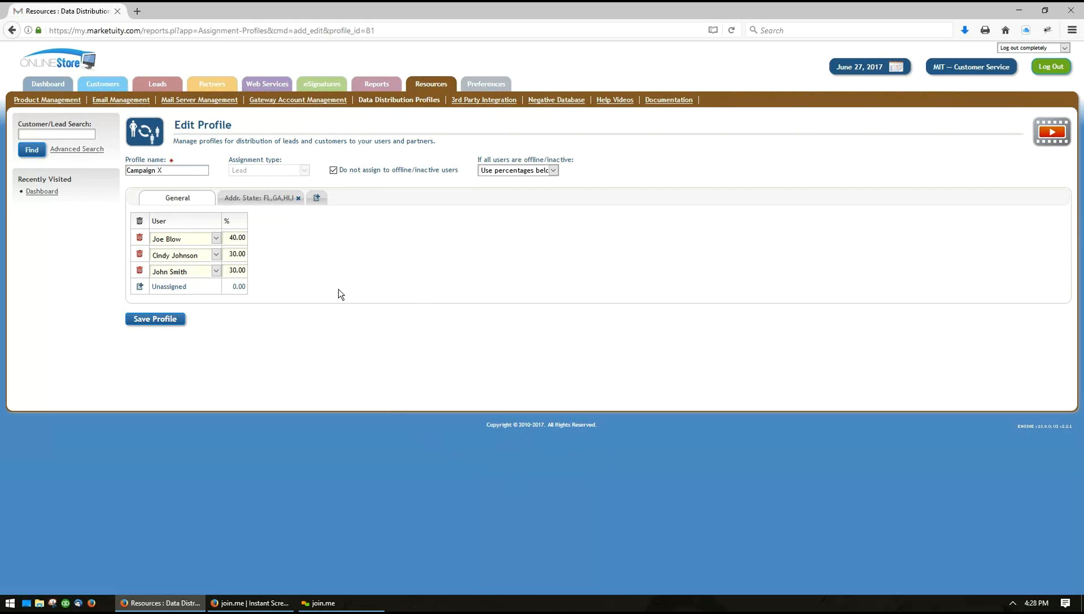
{"action": "left_click", "coordinate": [516, 171]}
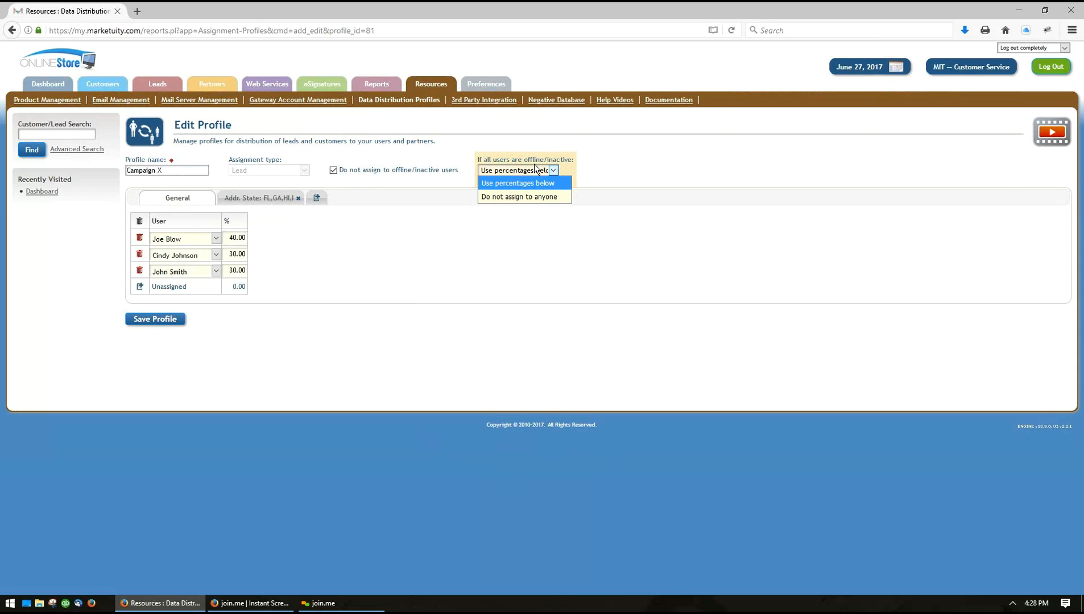
{"action": "left_click", "coordinate": [537, 197]}
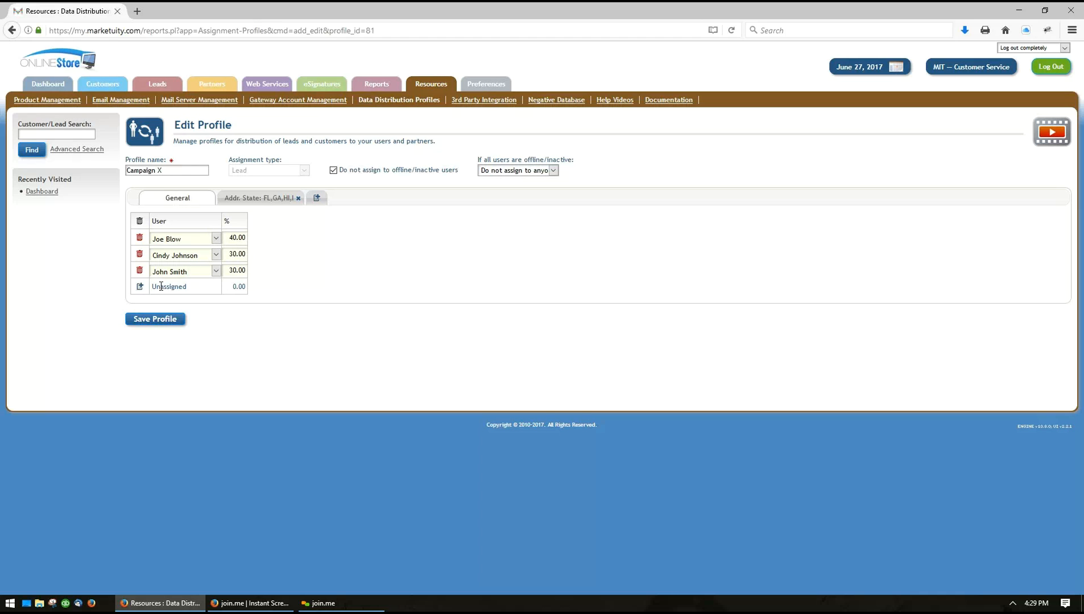
Add two user rows to Campaign X's General allocation, assigning the first selectable user to one and the last listed user to the other
{"action": "left_click", "coordinate": [140, 287]}
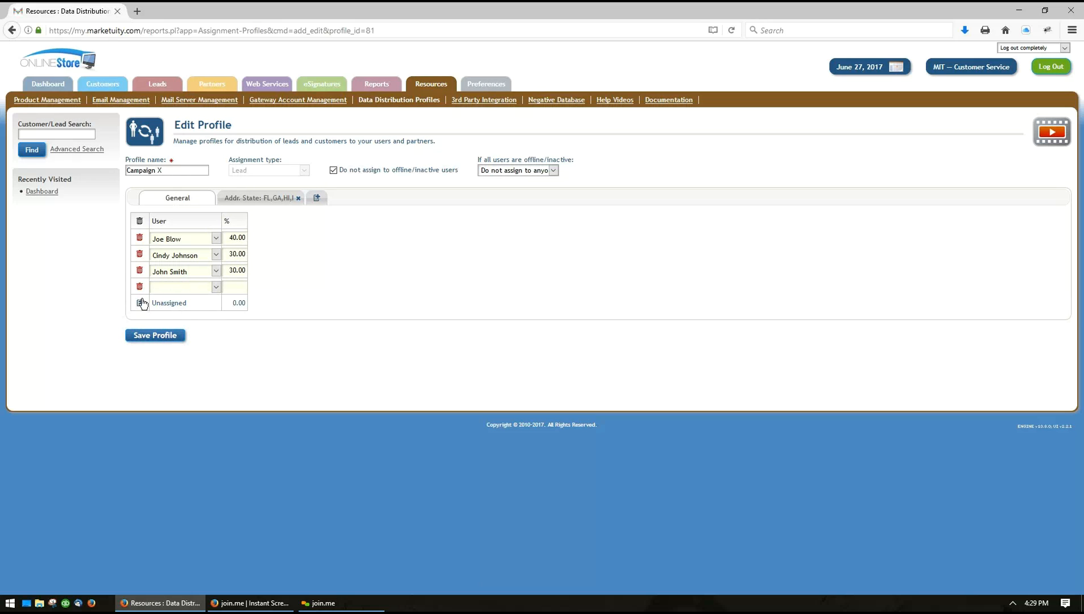
{"action": "left_click", "coordinate": [140, 303]}
{"action": "left_click", "coordinate": [174, 287]}
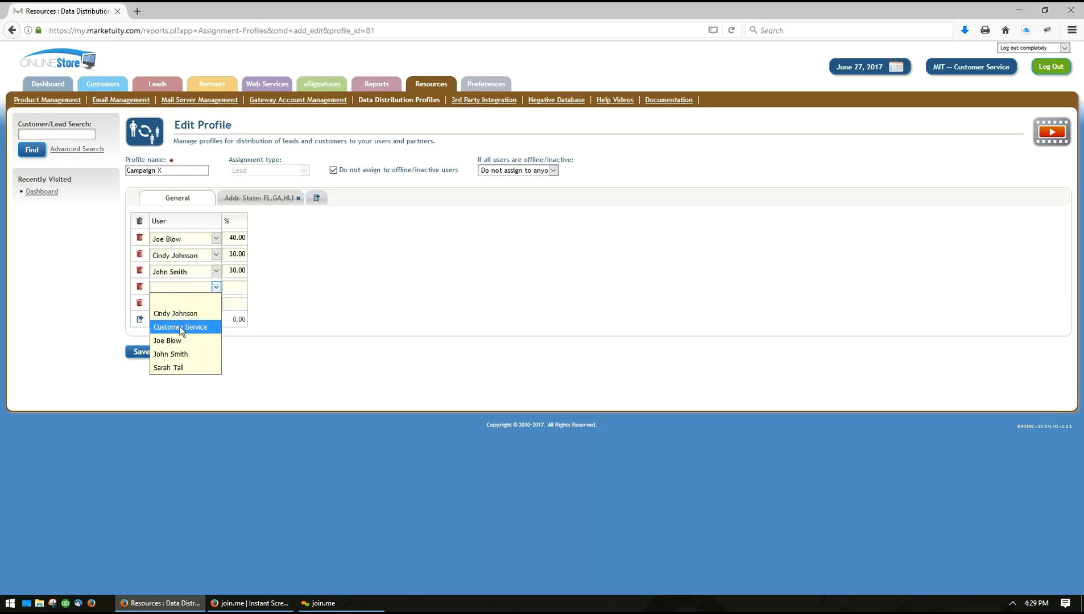
{"action": "left_click", "coordinate": [177, 313]}
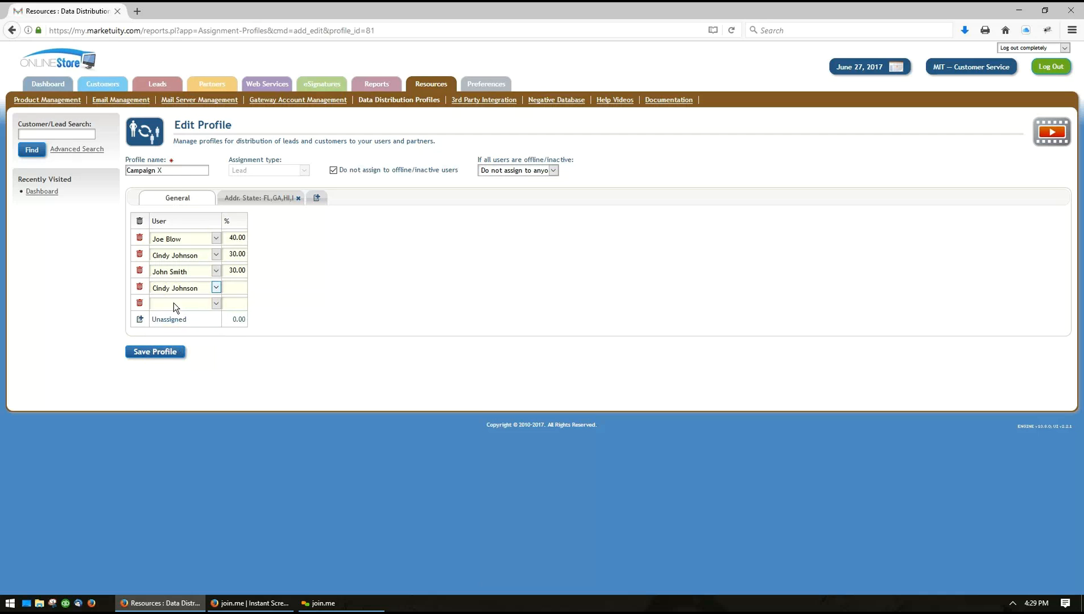
{"action": "left_click", "coordinate": [174, 303]}
{"action": "left_click", "coordinate": [172, 384]}
{"action": "mouse_move", "coordinate": [157, 85]}
{"action": "left_click", "coordinate": [604, 50]}
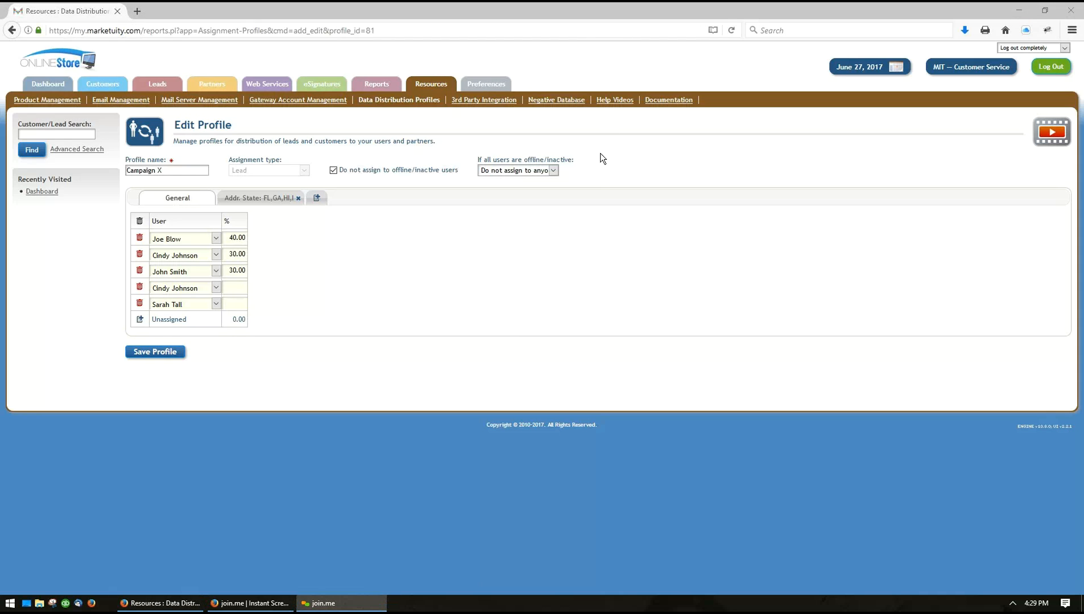